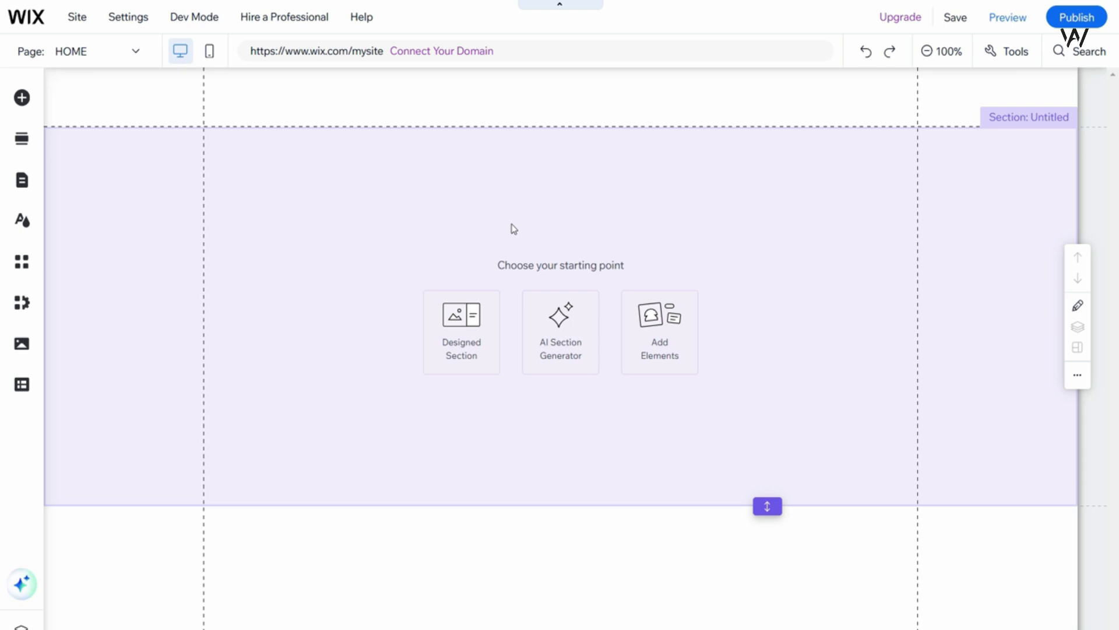
# Open the page background options of the site design for the HOME page
pyautogui.click(505, 221)
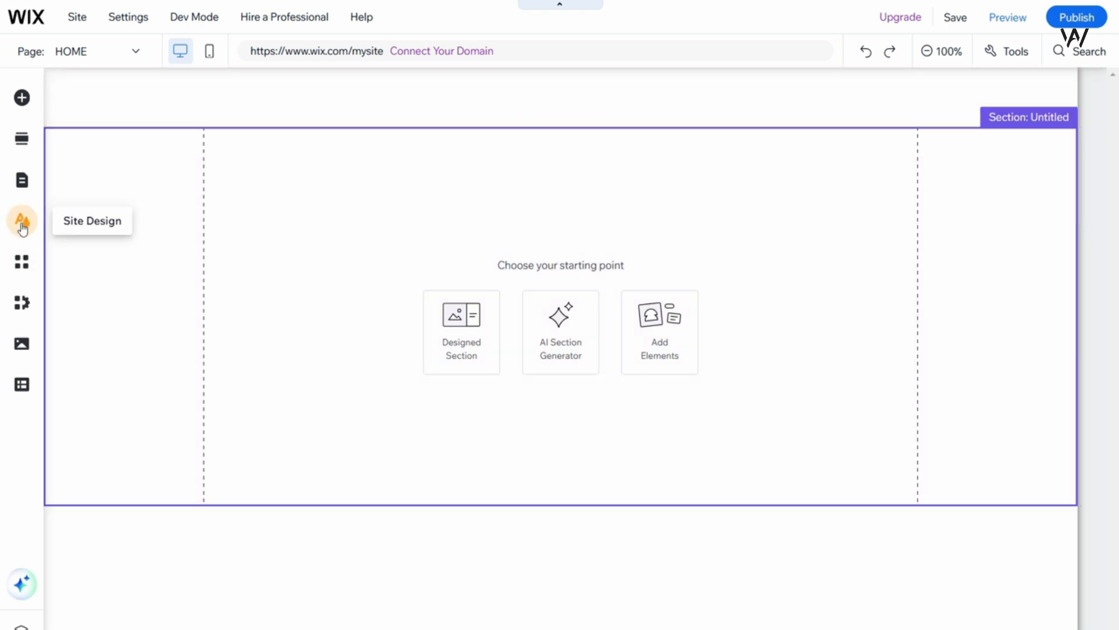
pyautogui.click(22, 224)
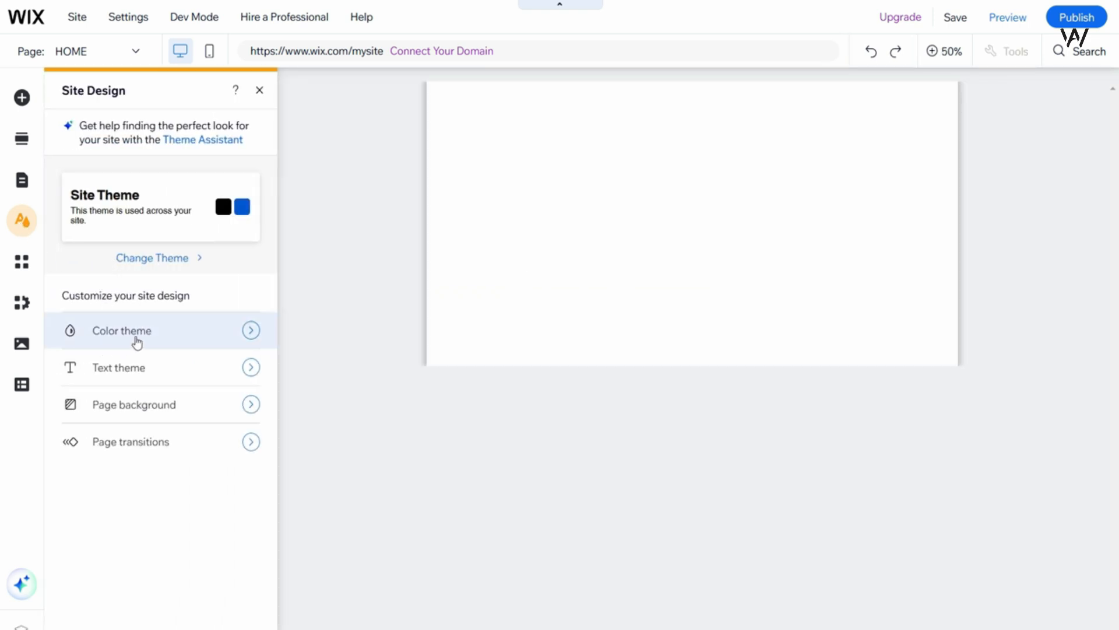
pyautogui.click(144, 411)
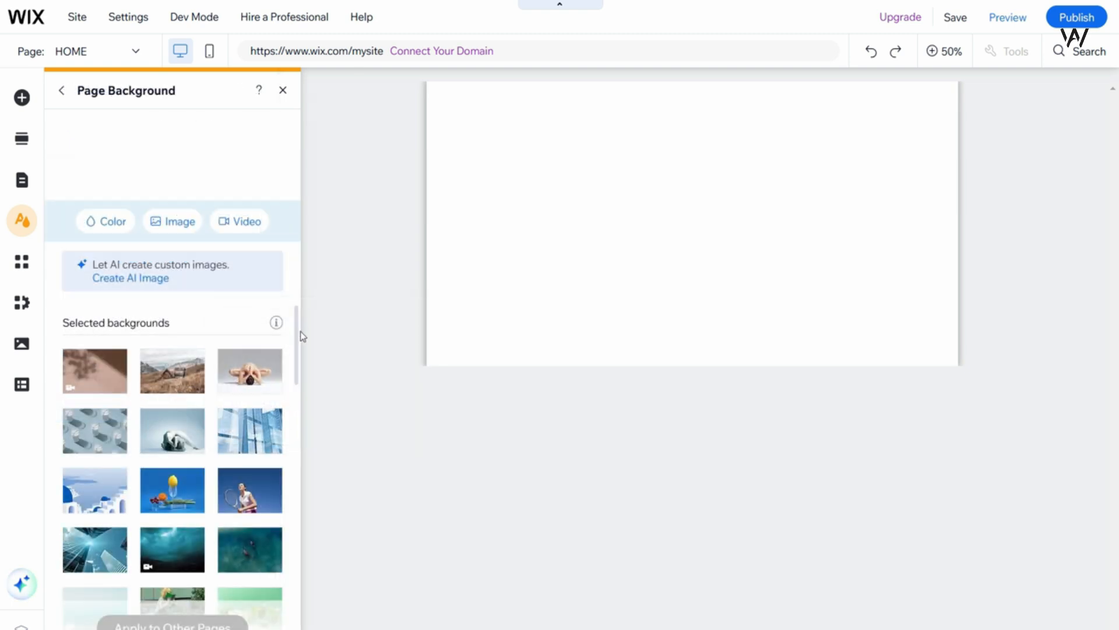
# Browse the gallery of selected page backgrounds for a suitable image
pyautogui.scroll(-2, 297, 367)
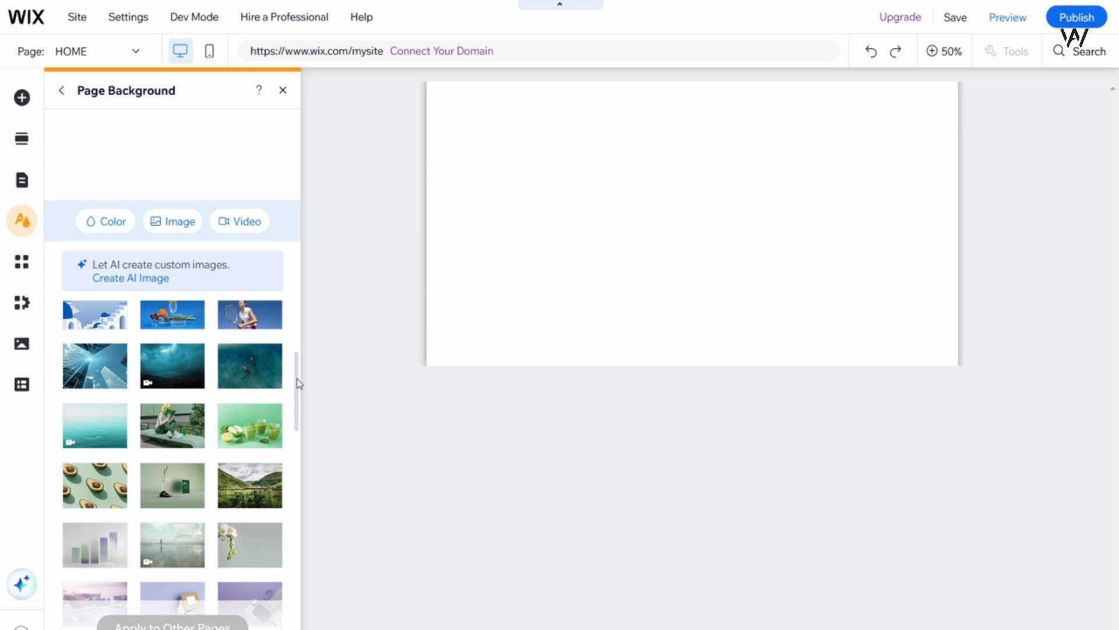
pyautogui.scroll(-2, 297, 384)
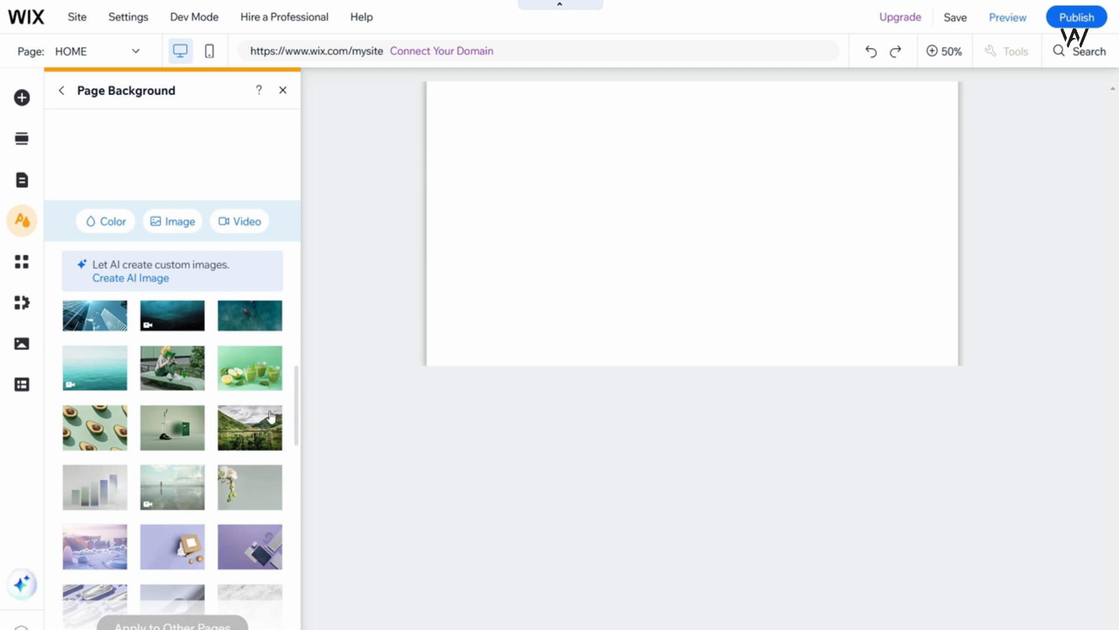
pyautogui.moveTo(193, 396)
pyautogui.scroll(-3, 152, 507)
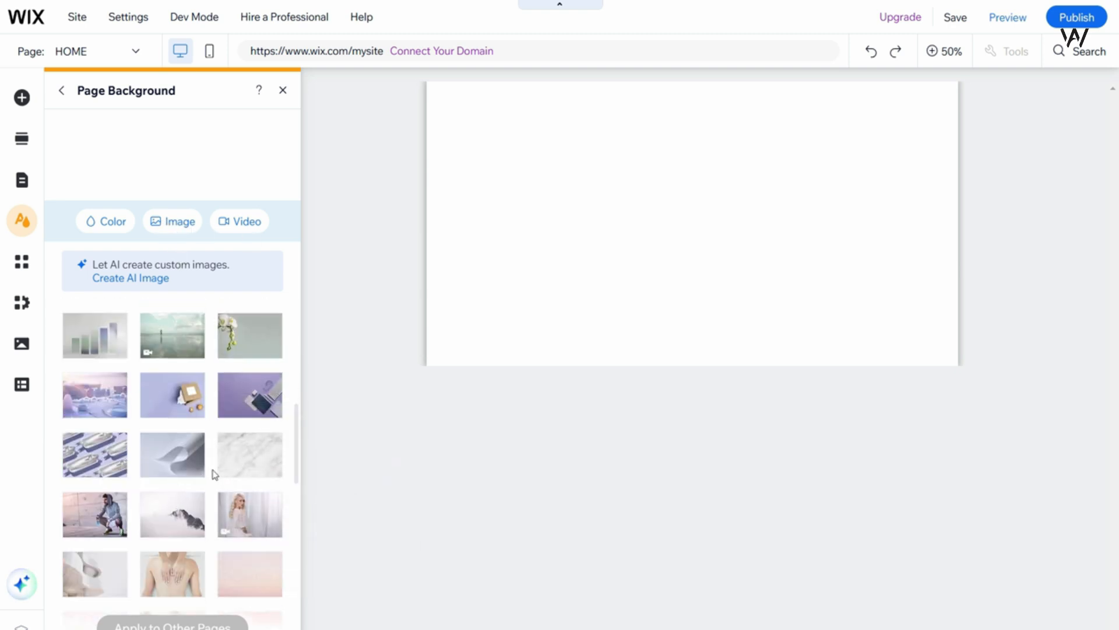
pyautogui.scroll(-4, 255, 518)
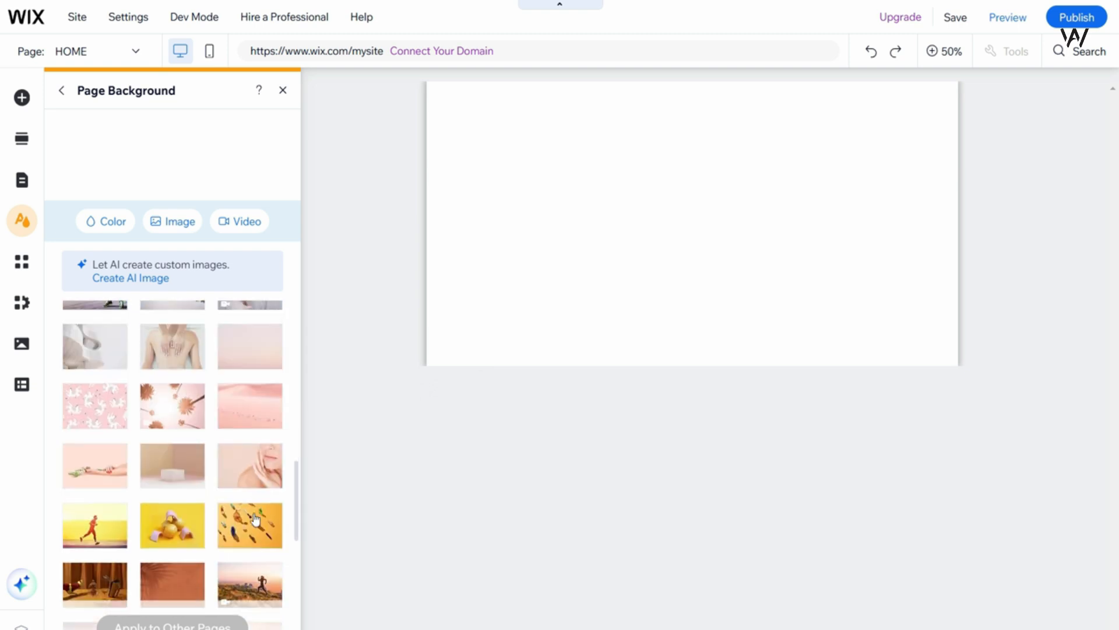
pyautogui.scroll(-3, 255, 519)
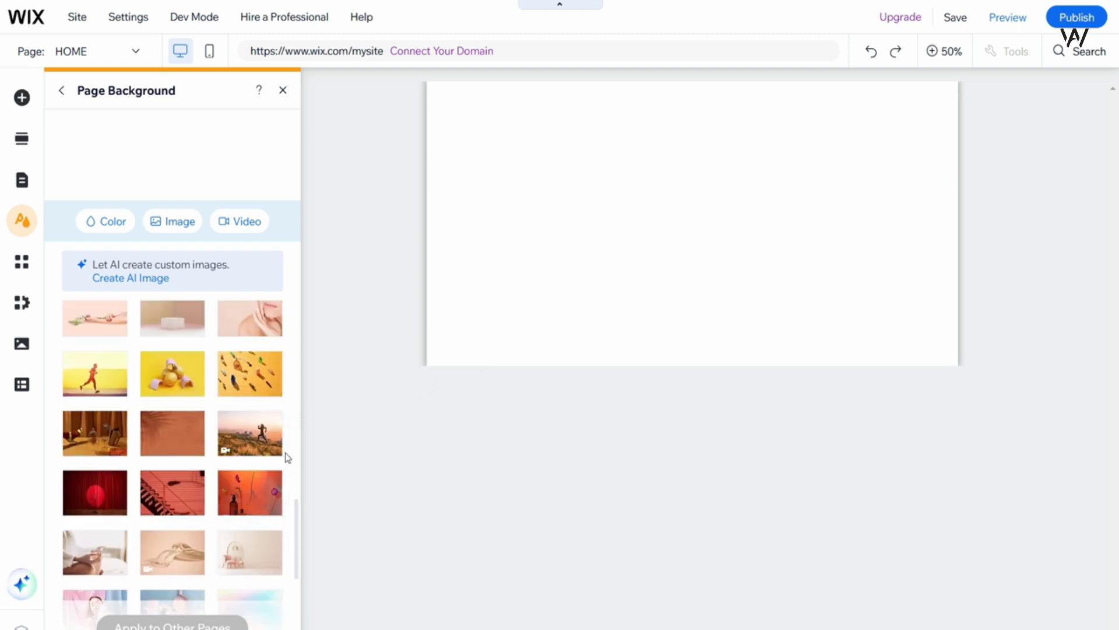
pyautogui.scroll(-6, 288, 457)
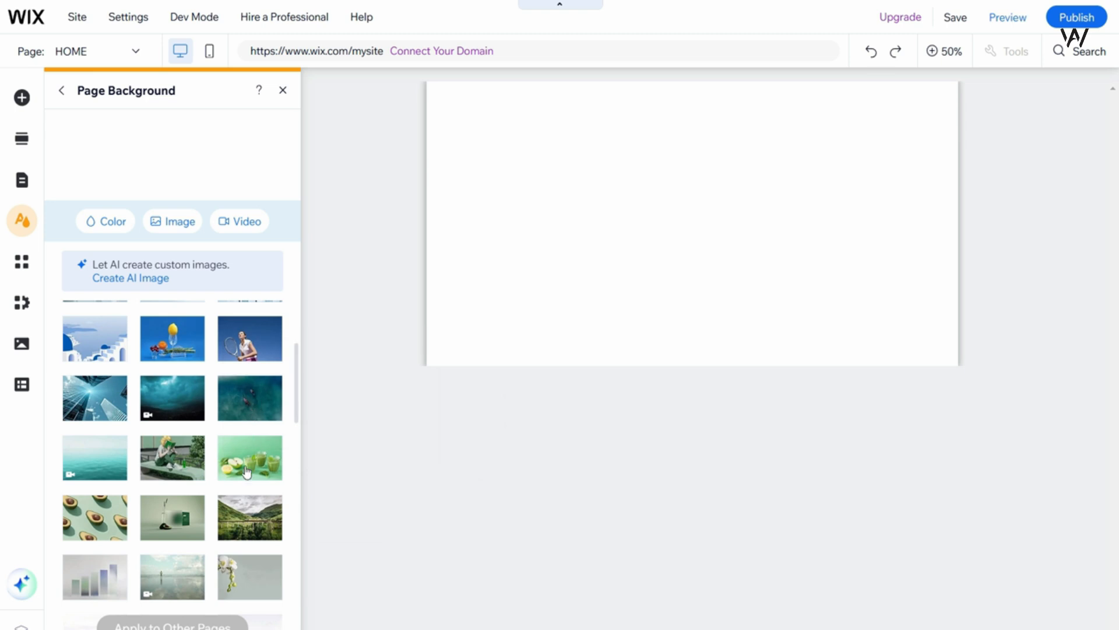
# Preview a few of the selected backgrounds and apply the Surfers image as the page background
pyautogui.moveTo(238, 402)
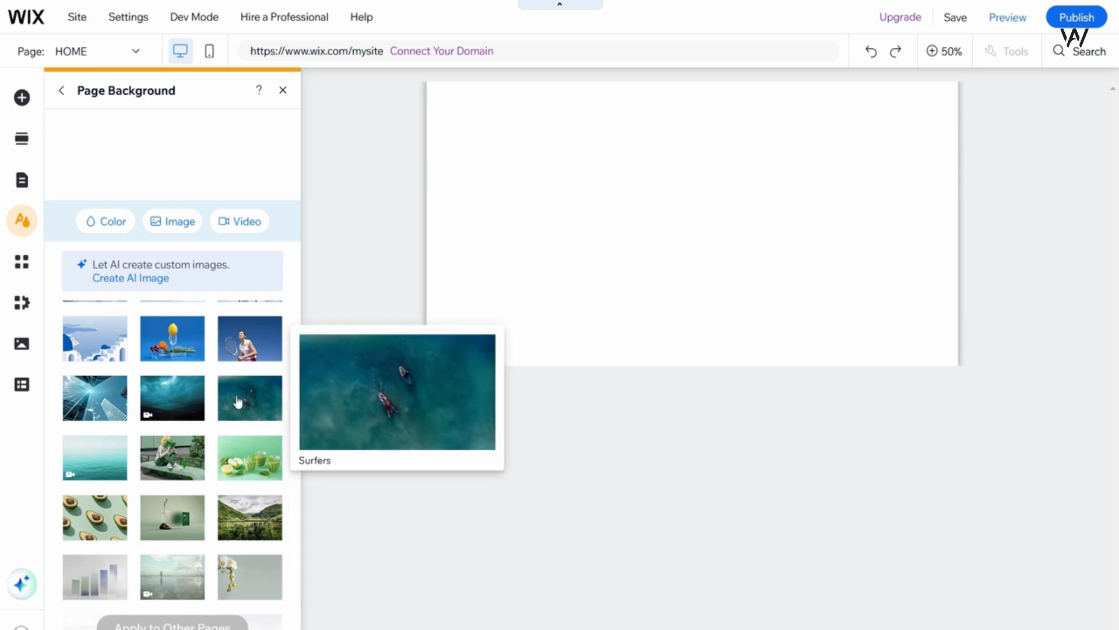
pyautogui.moveTo(252, 479)
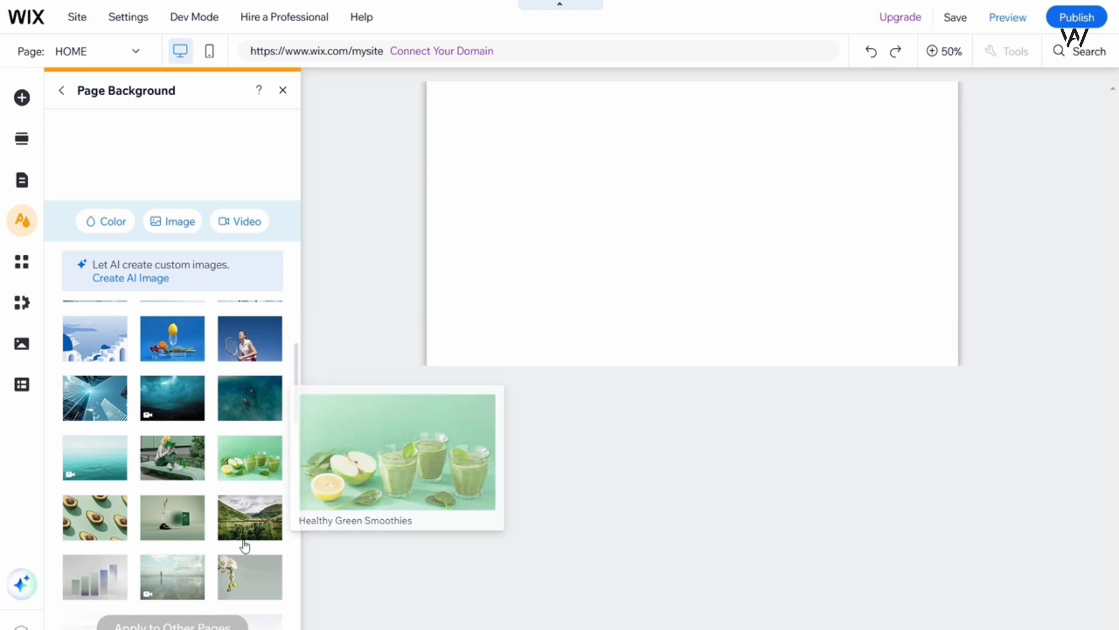
pyautogui.moveTo(246, 537)
pyautogui.scroll(3, 247, 537)
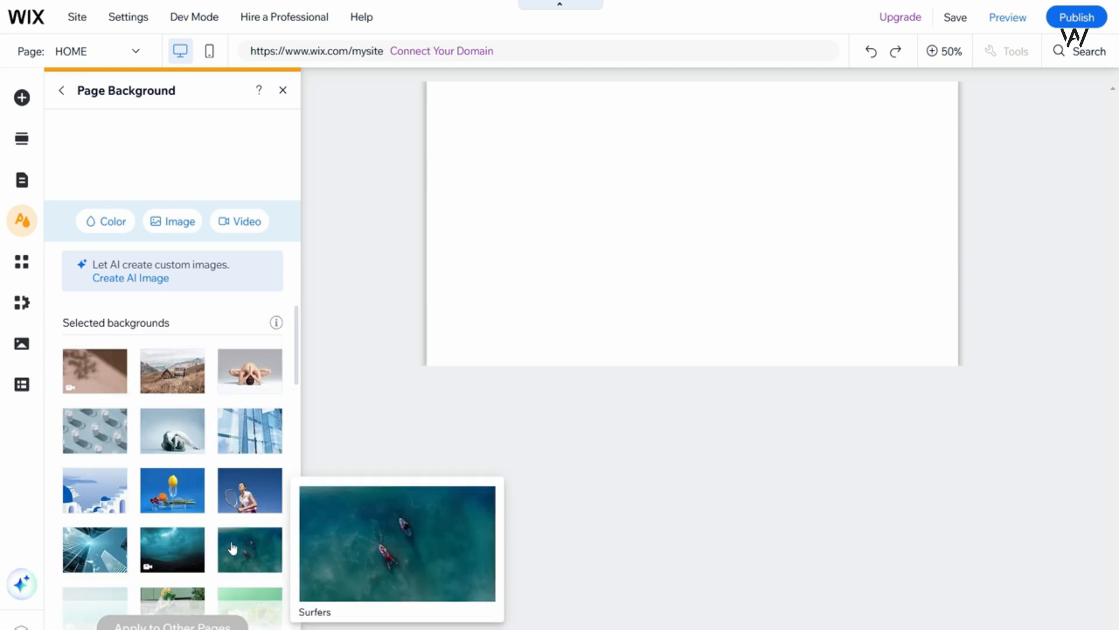
pyautogui.click(255, 556)
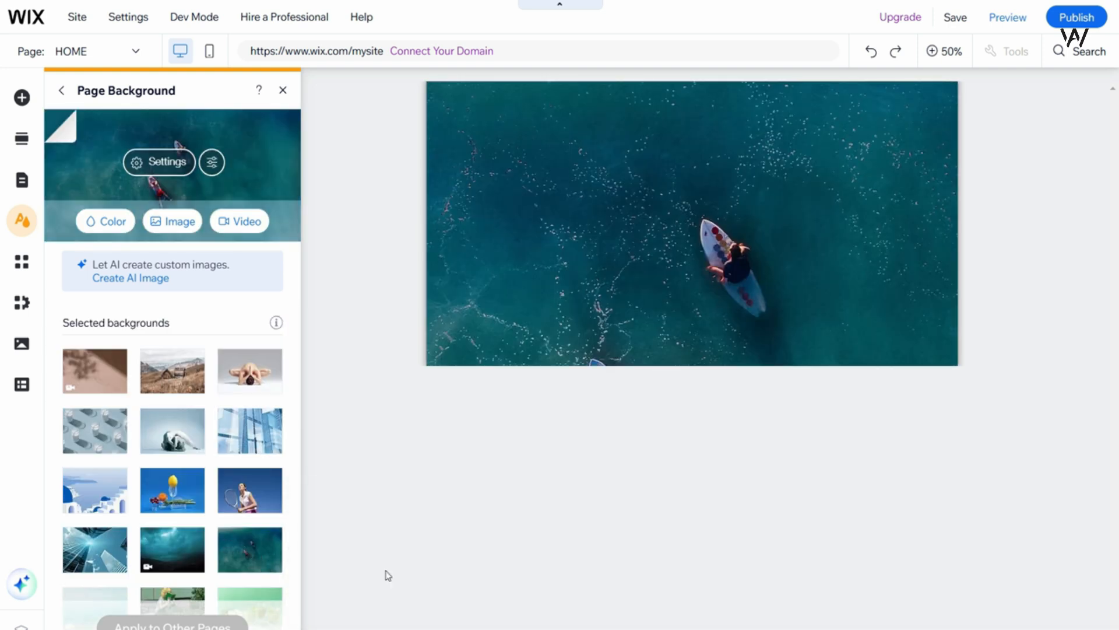
pyautogui.moveTo(254, 556)
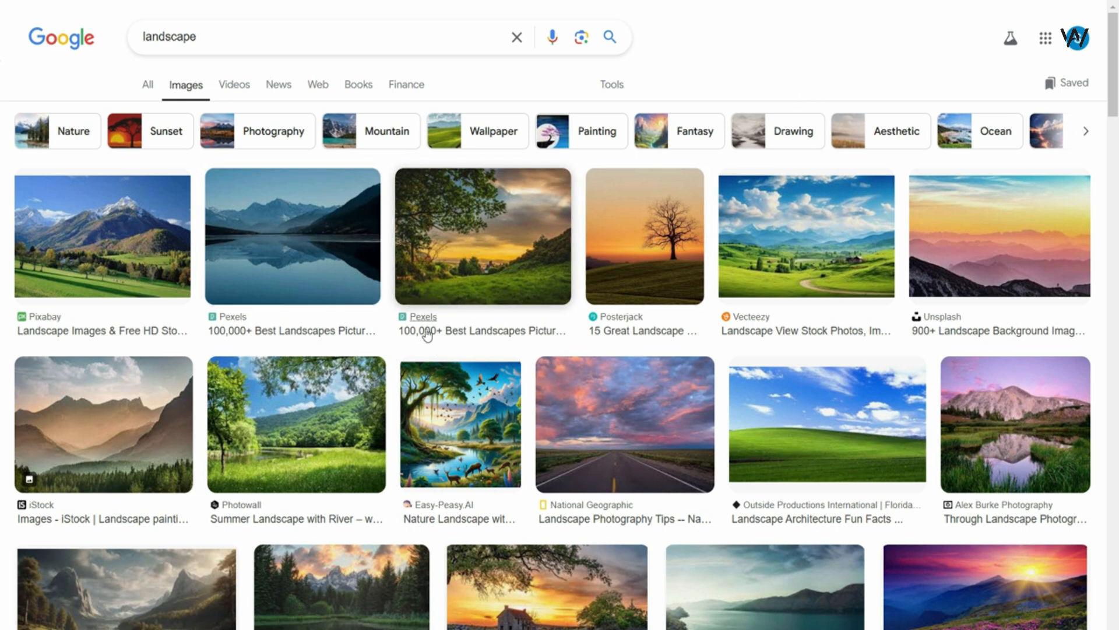
# Switch to the Google Images results for landscape, open the Pexels landscapes page and try continuing with the Google account
pyautogui.click(453, 304)
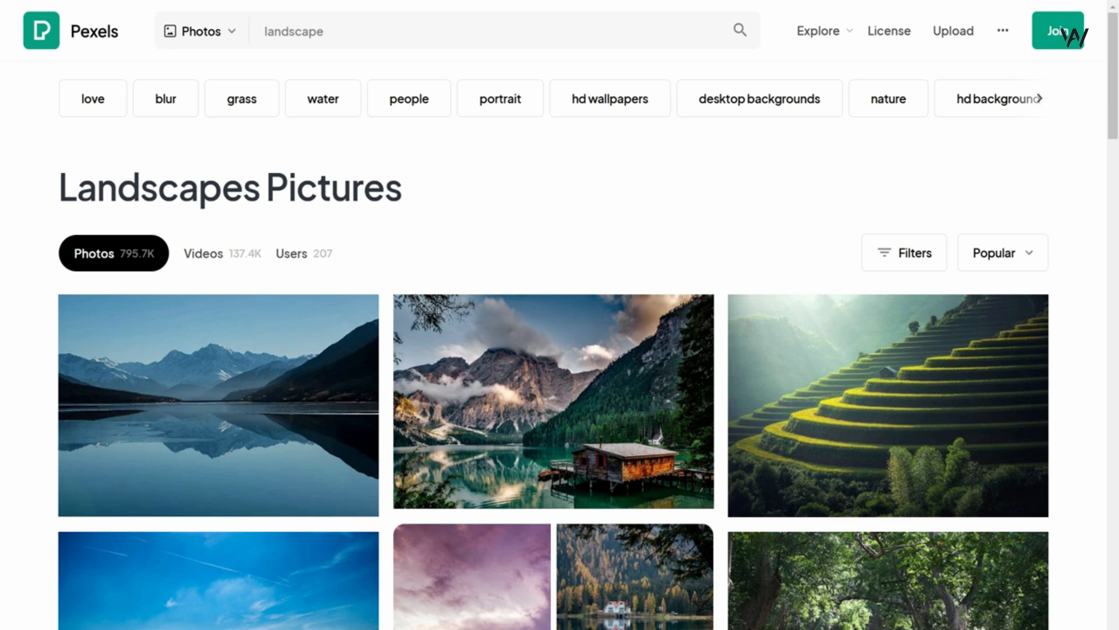
pyautogui.moveTo(1112, 108)
pyautogui.mouseDown()
pyautogui.moveTo(1112, 140)
pyautogui.moveTo(1113, 119)
pyautogui.mouseUp()
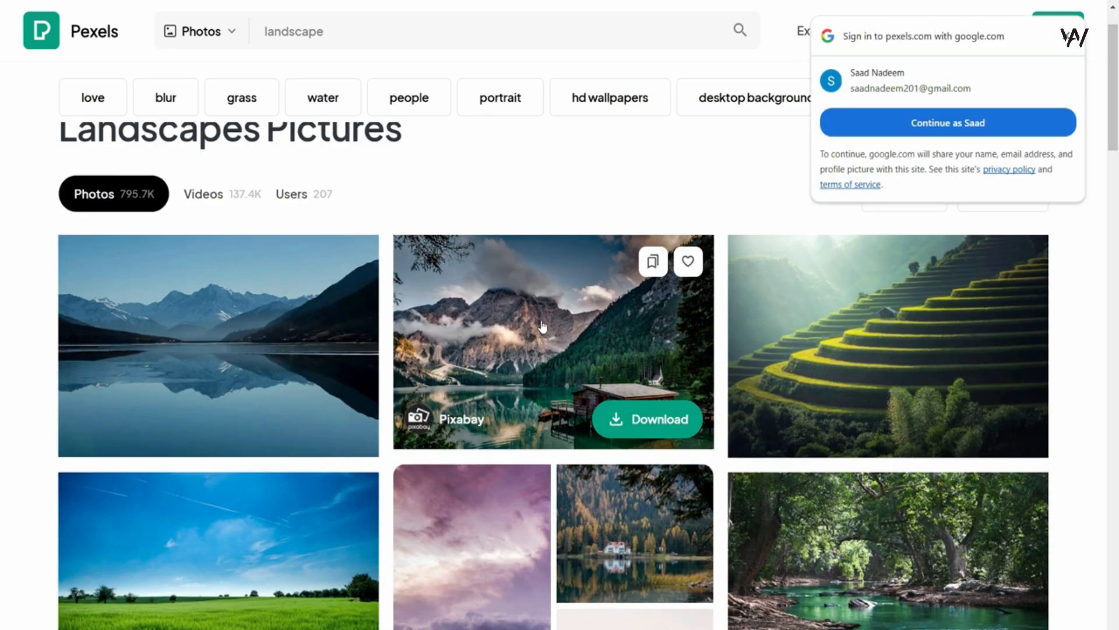
pyautogui.click(999, 122)
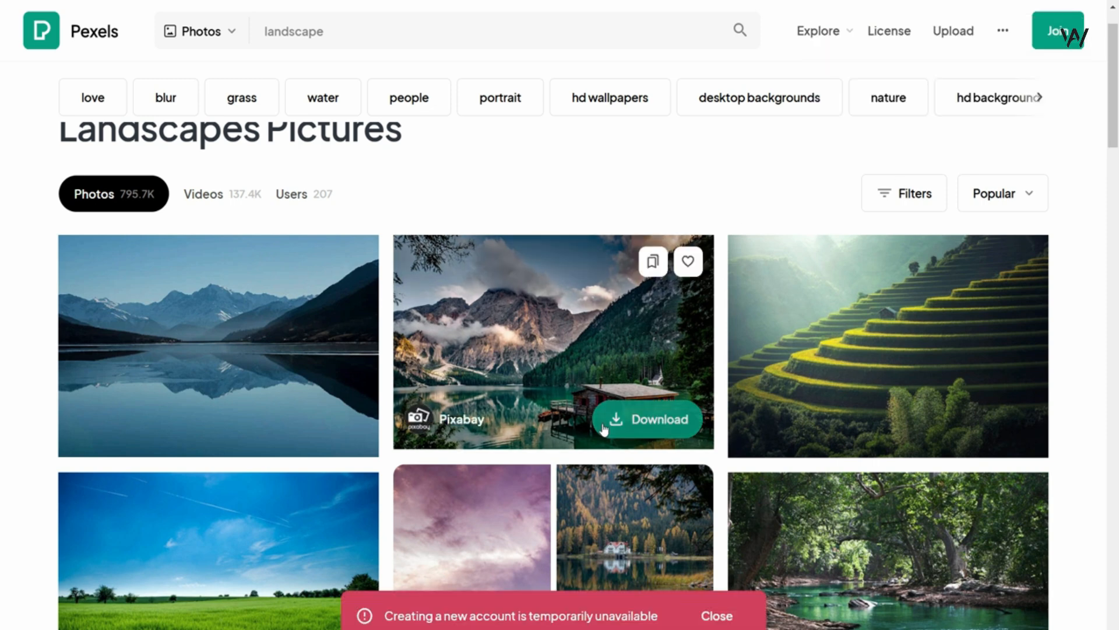
# Download the Pixabay photo of the mountain lake with the wooden cabin and show the file in the Downloads folder
pyautogui.click(669, 430)
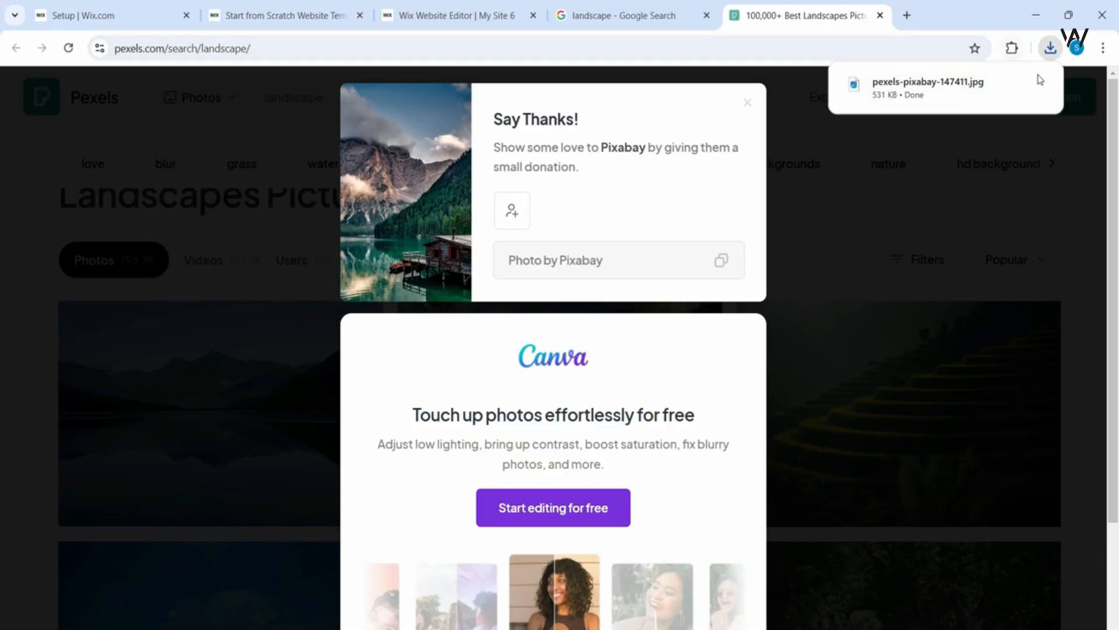
pyautogui.click(1012, 85)
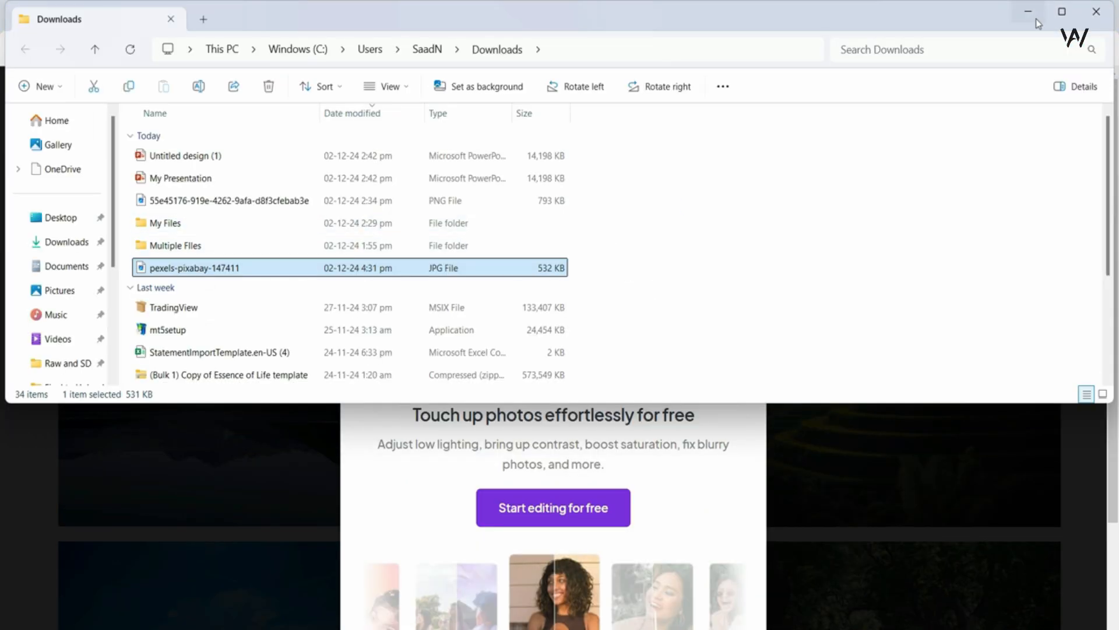
pyautogui.click(1062, 11)
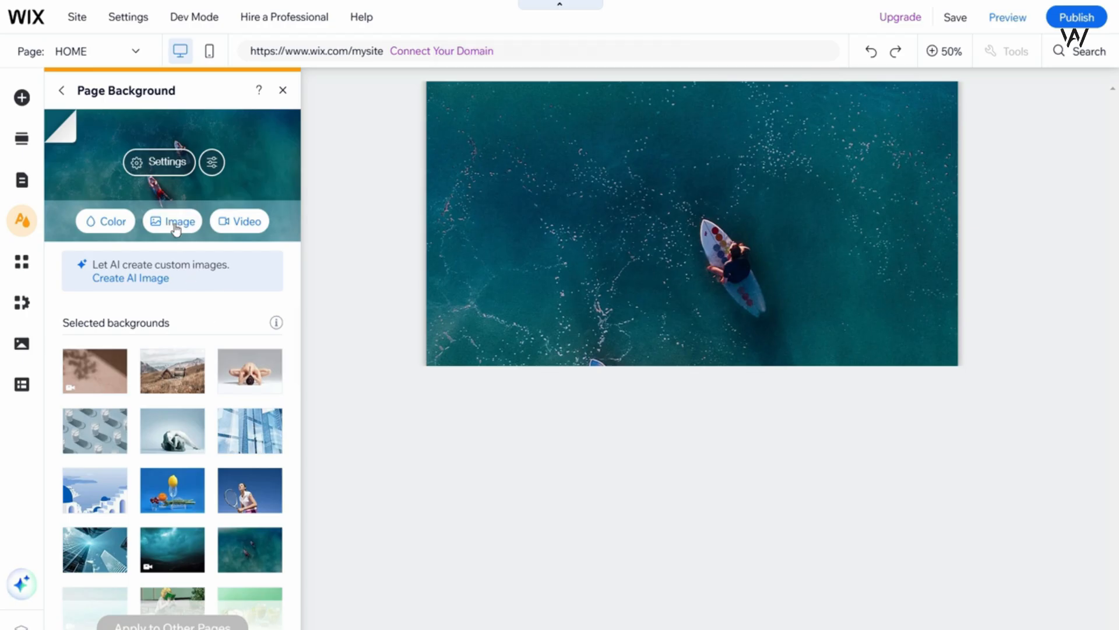
# In the Wix editor, upload pexels-pixabay-147411.jpg from the computer, set it as the page background and view it on the page
pyautogui.click(171, 225)
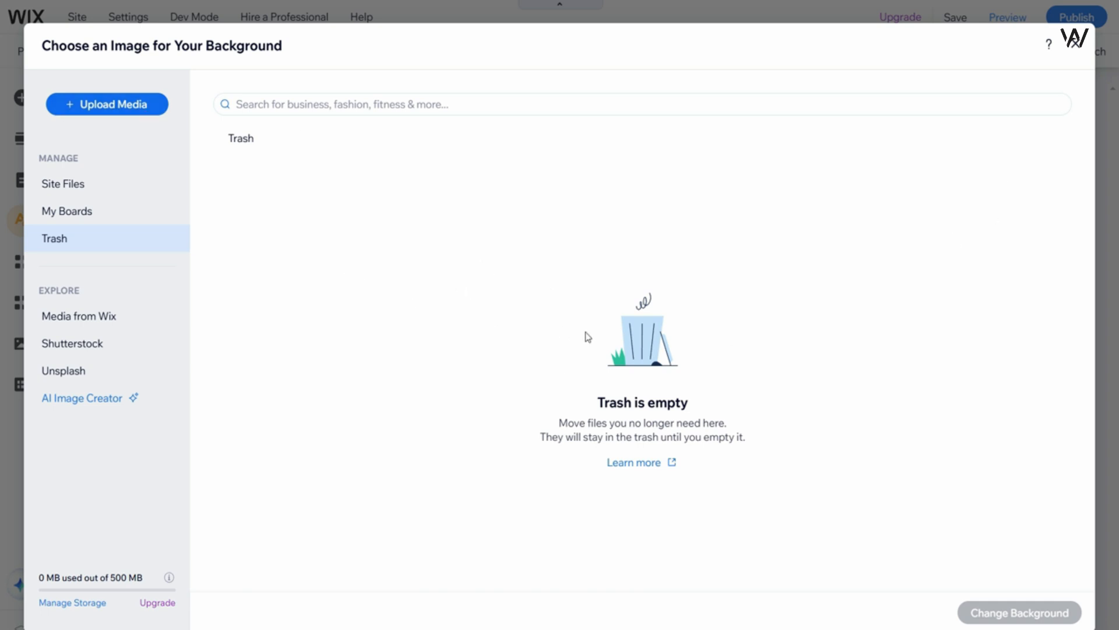
pyautogui.click(107, 112)
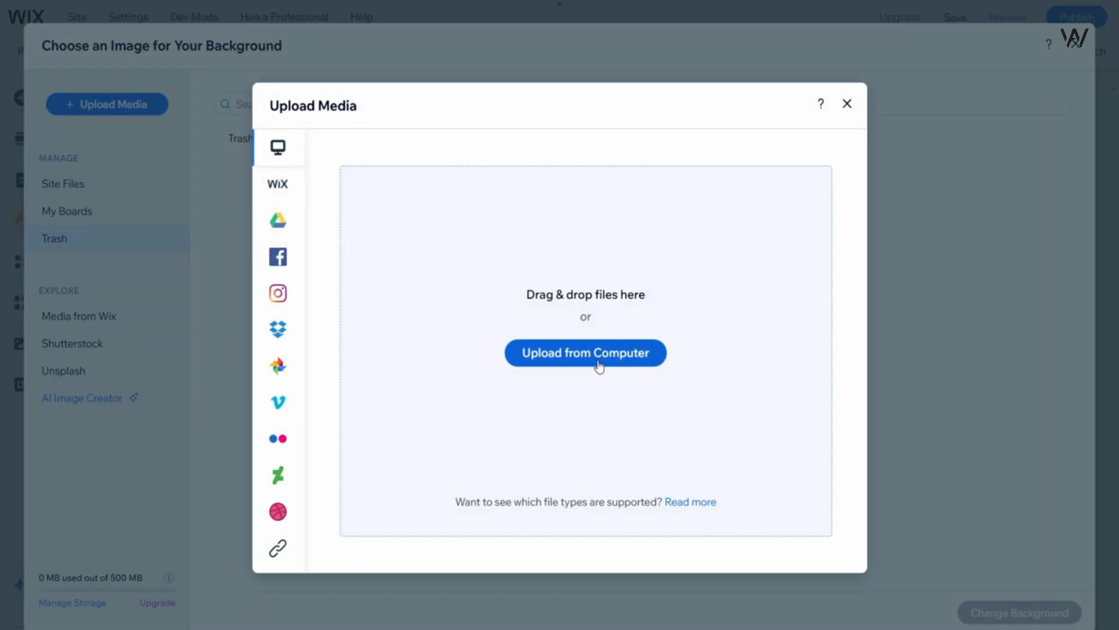
pyautogui.click(600, 362)
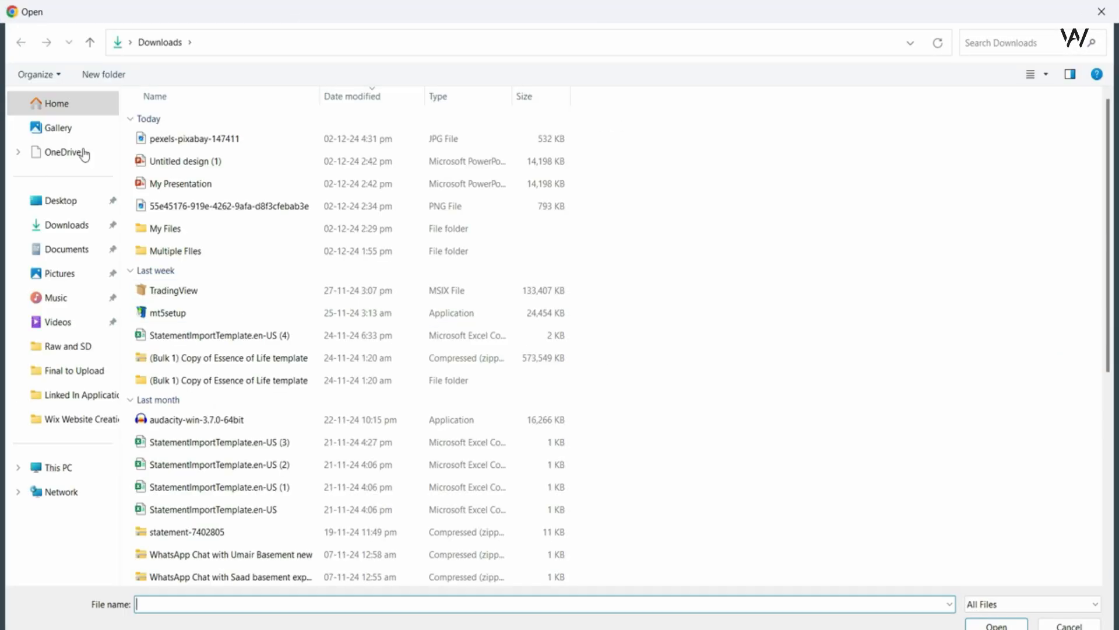
pyautogui.doubleClick(186, 147)
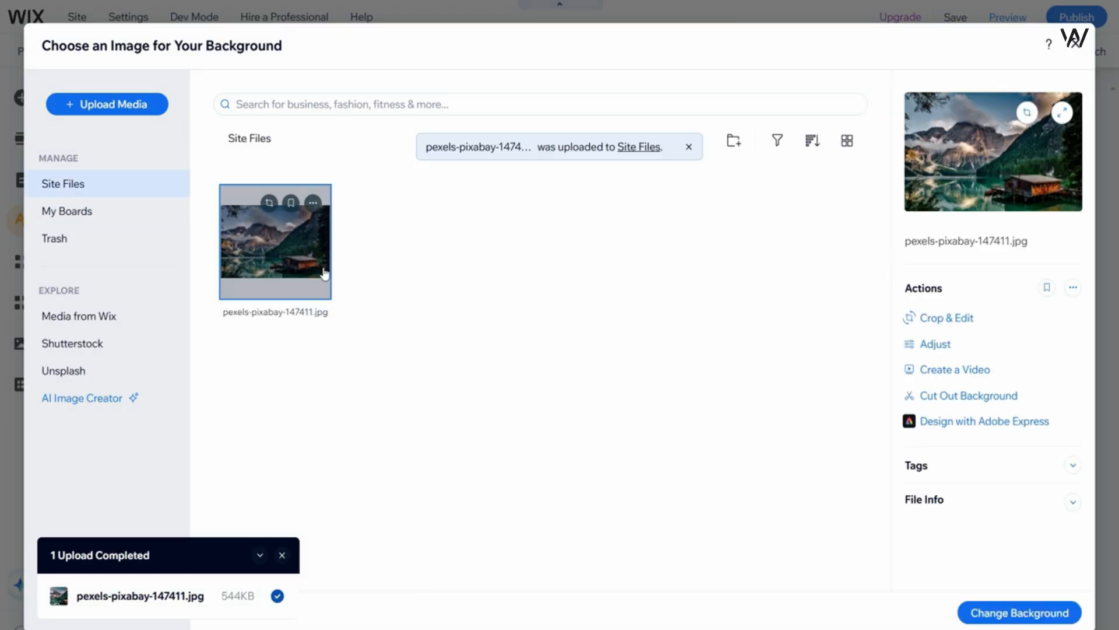
pyautogui.click(1008, 612)
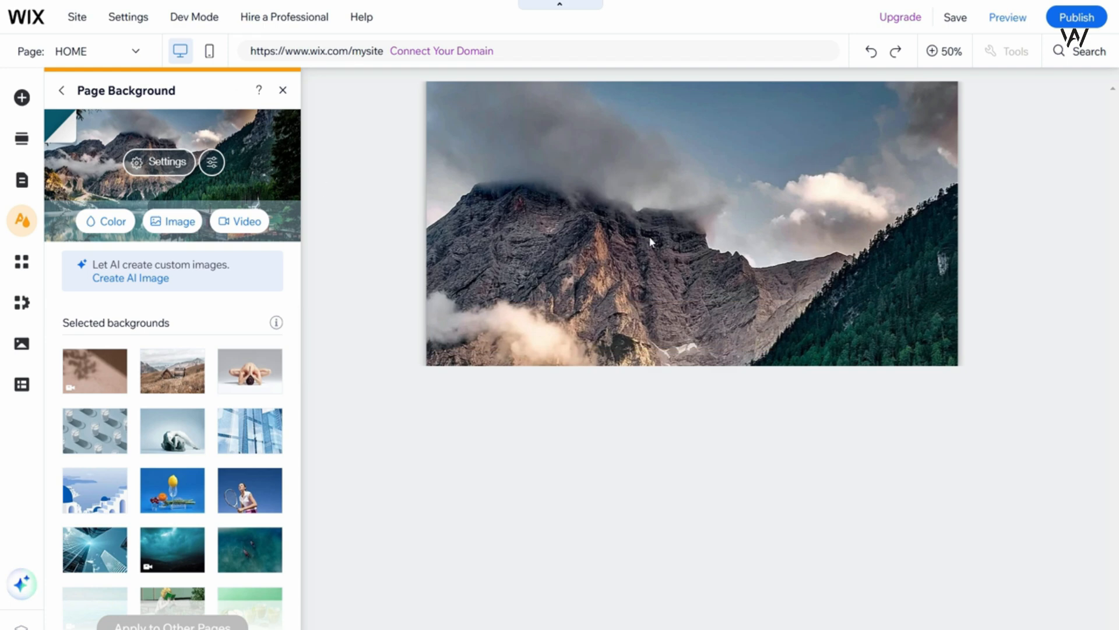
pyautogui.click(704, 148)
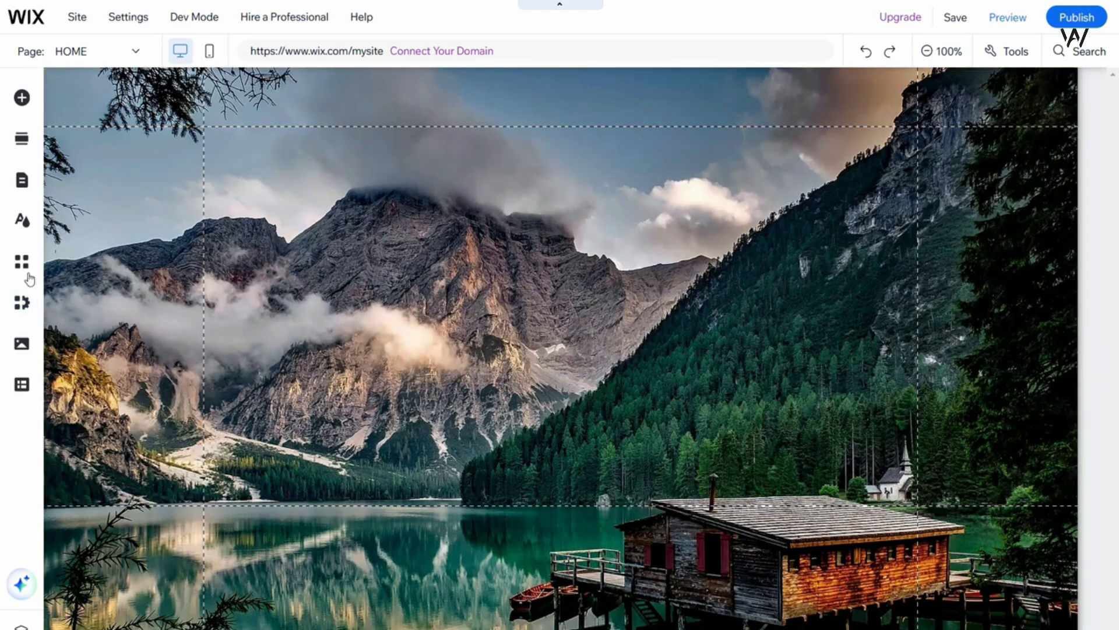
# Open the image settings of the page background and leave the image opacity at 100%
pyautogui.click(22, 220)
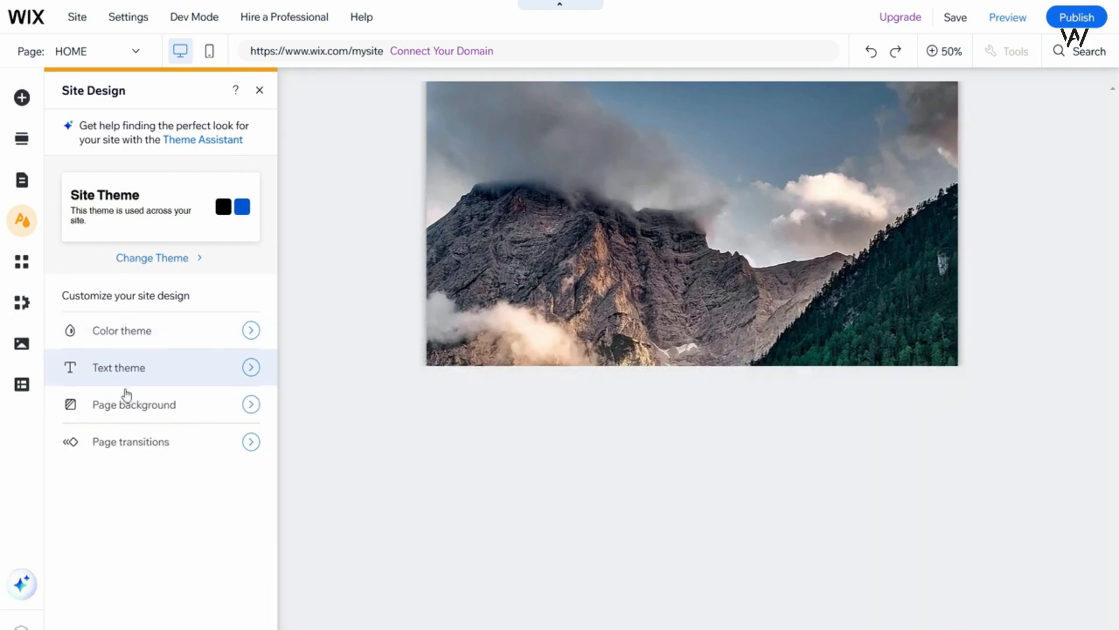
pyautogui.click(127, 415)
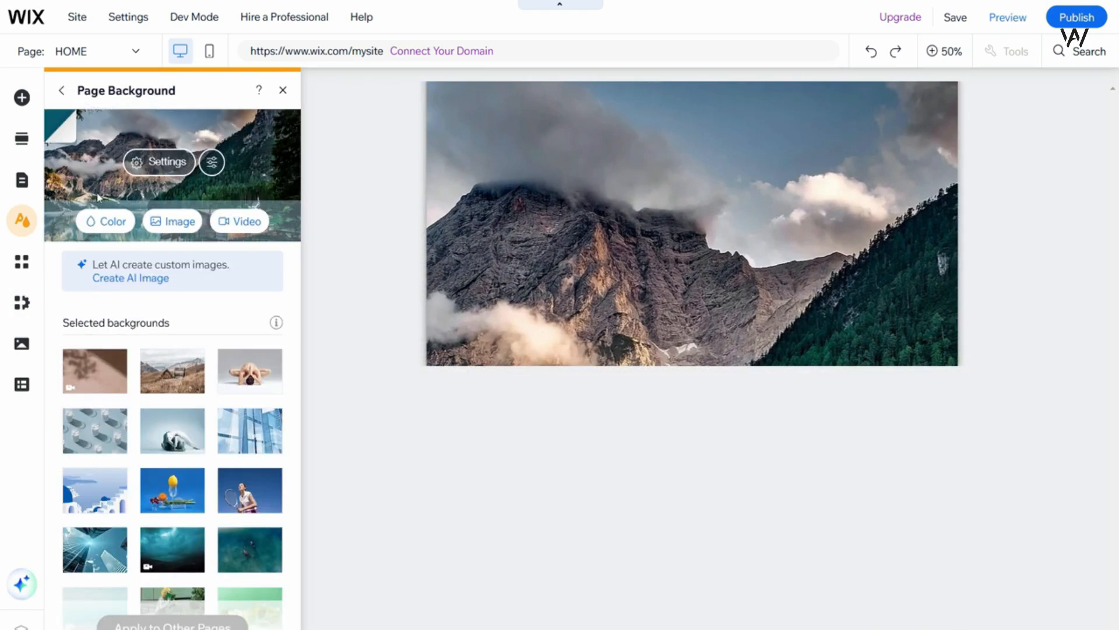
pyautogui.click(173, 169)
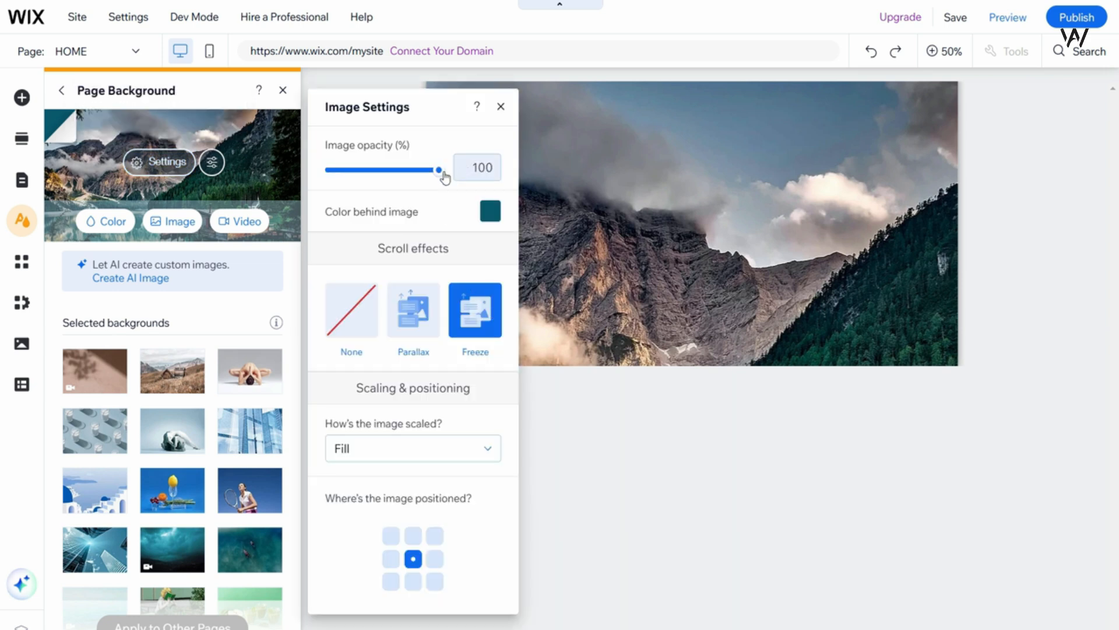
pyautogui.moveTo(437, 170)
pyautogui.mouseDown()
pyautogui.moveTo(402, 170)
pyautogui.moveTo(444, 170)
pyautogui.mouseUp()
# Try light grey #C7C7C7 and dark grey #595959 as the color behind the background image
pyautogui.click(490, 212)
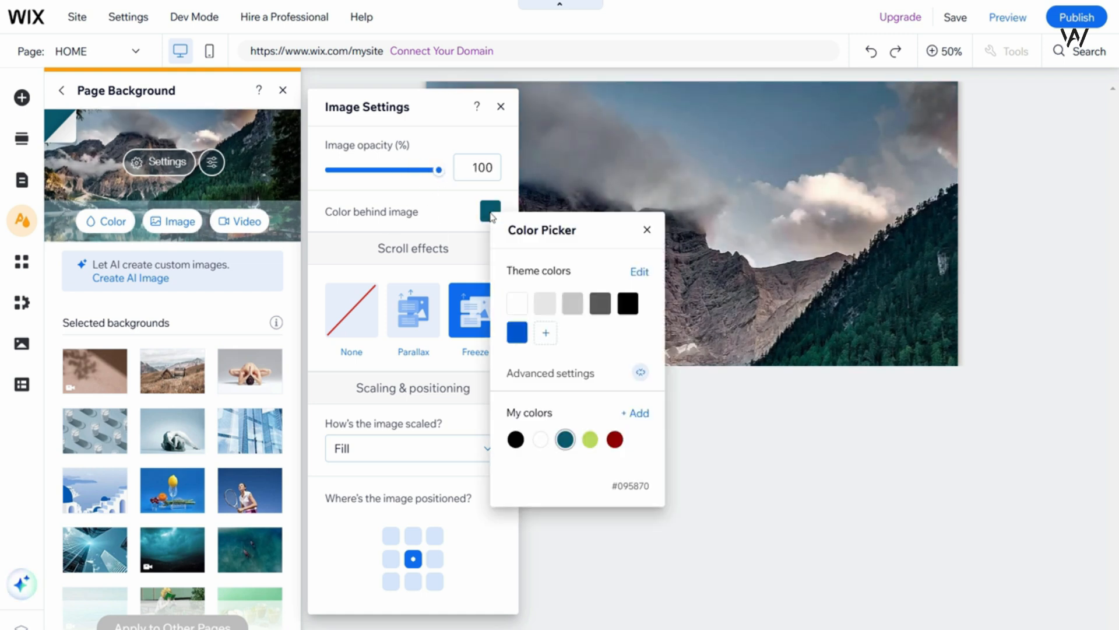
pyautogui.click(572, 303)
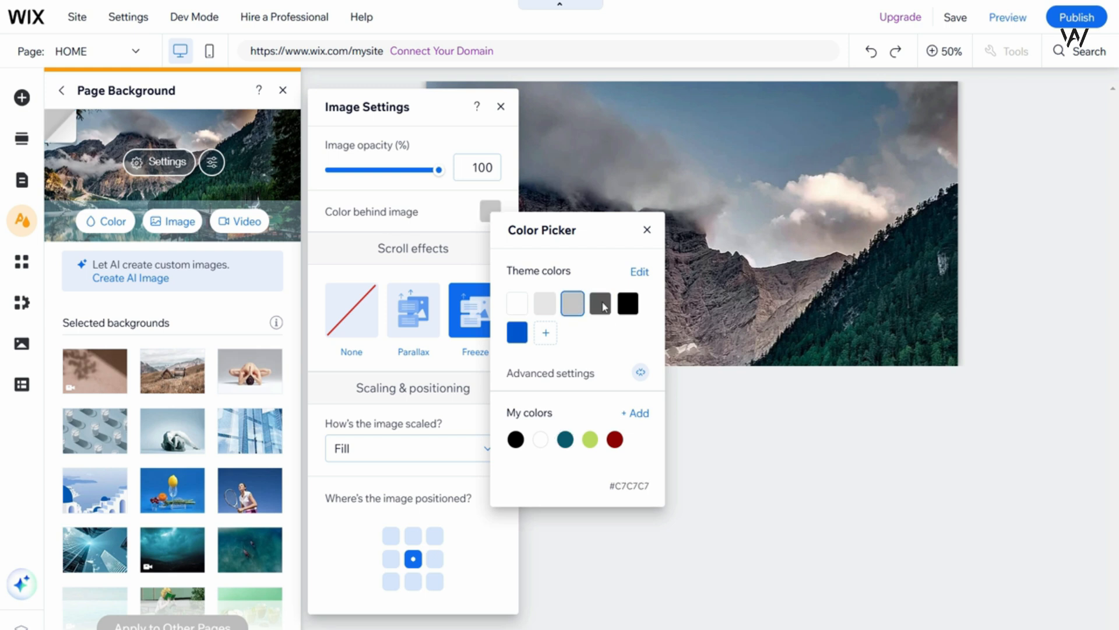
pyautogui.click(600, 303)
pyautogui.click(443, 211)
# Compare white and black behind the background image and set the color to white #FFFFFF
pyautogui.click(489, 210)
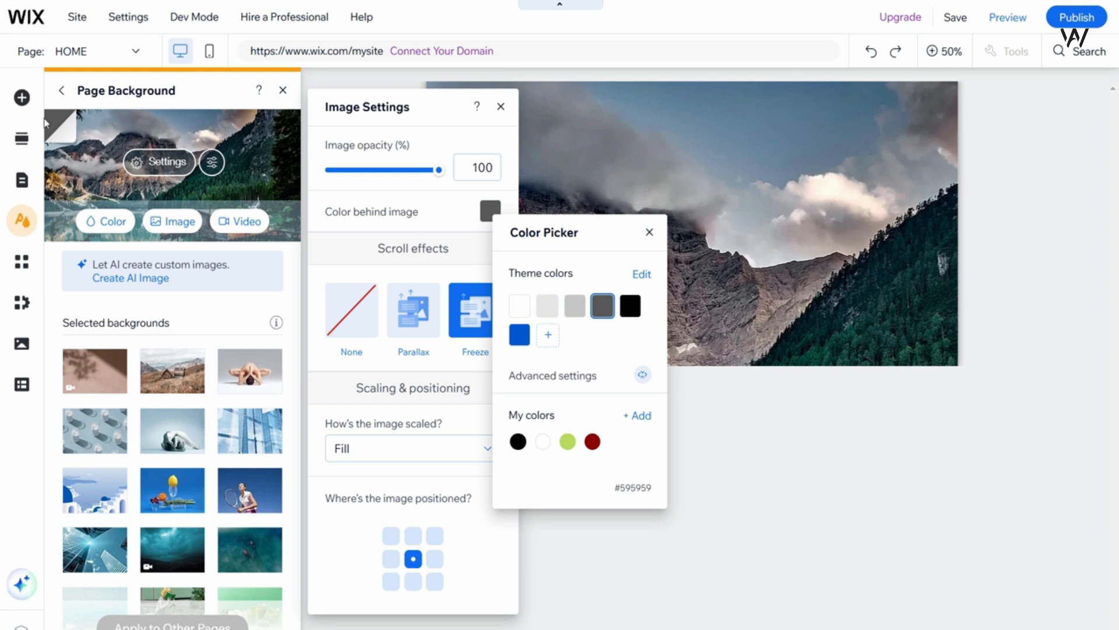
pyautogui.click(519, 306)
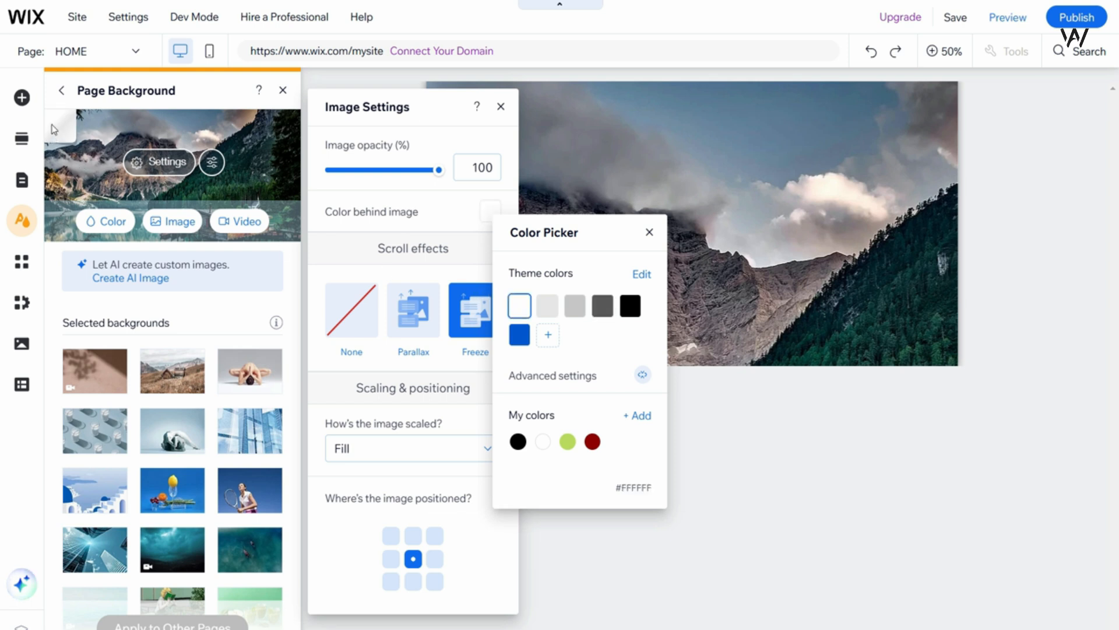
pyautogui.click(630, 305)
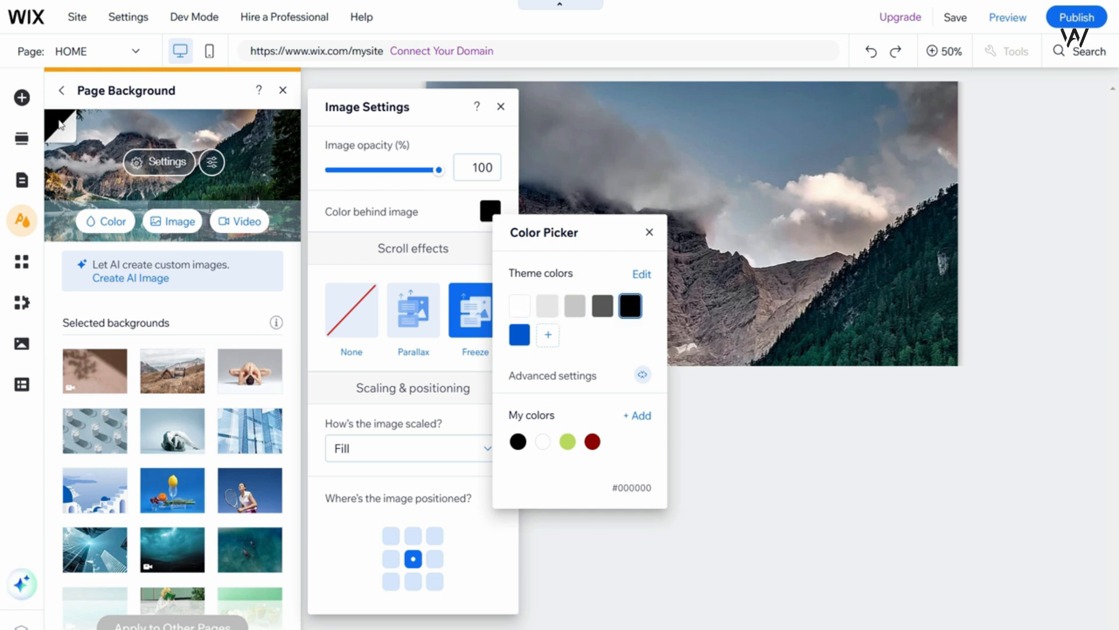
pyautogui.click(519, 306)
pyautogui.click(433, 253)
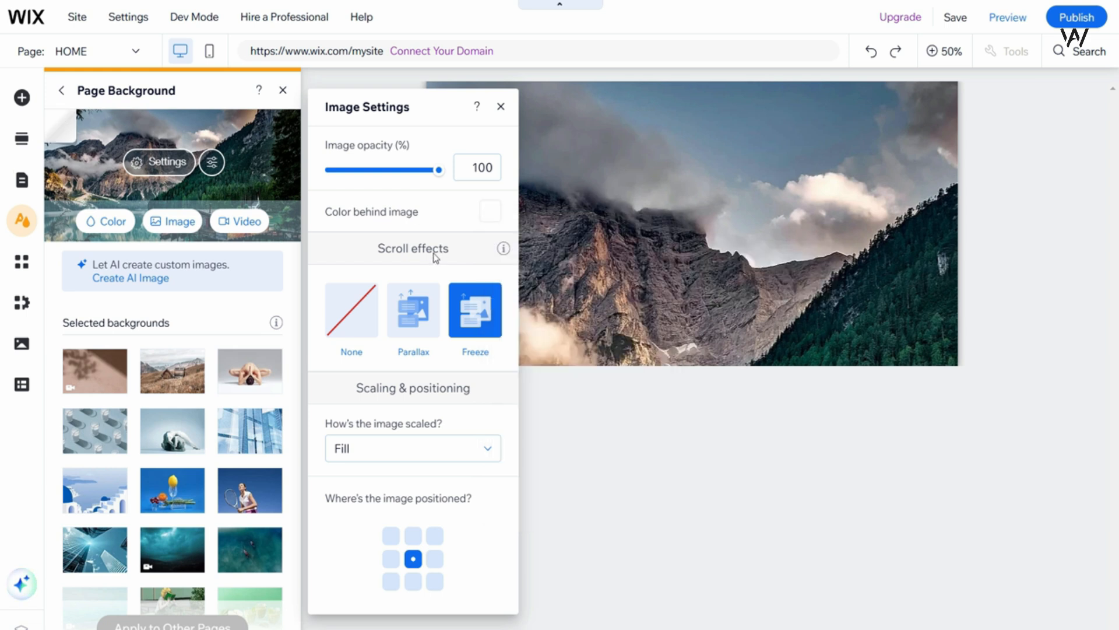
# Set the background image's scroll effect to None and its scaling to Fit, trying Parallax, Original size and Tile before settling
pyautogui.click(423, 321)
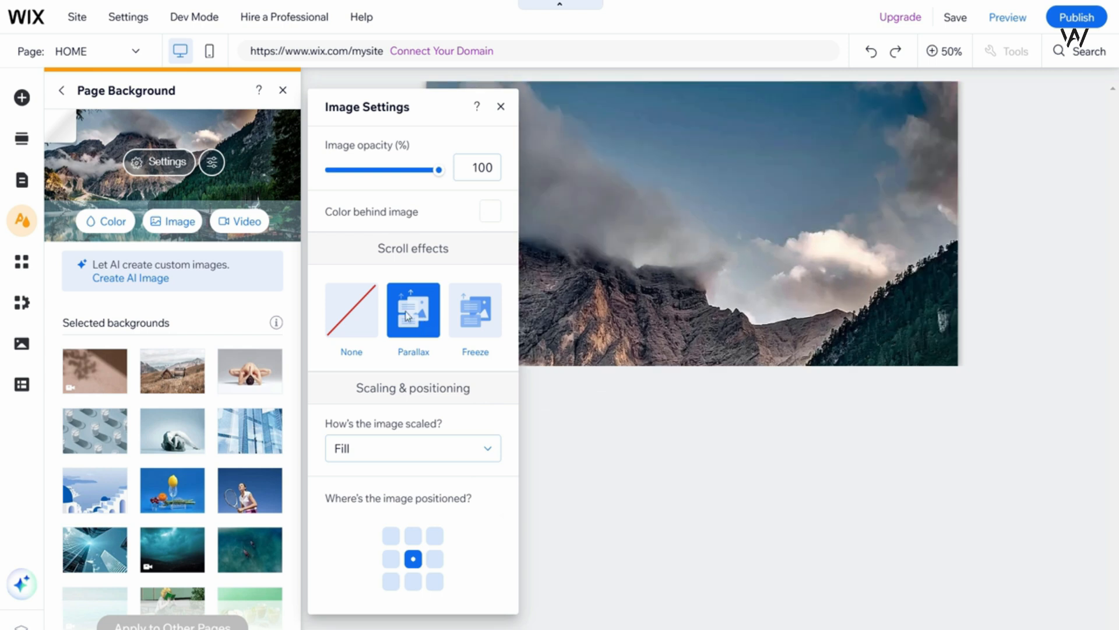
pyautogui.click(352, 312)
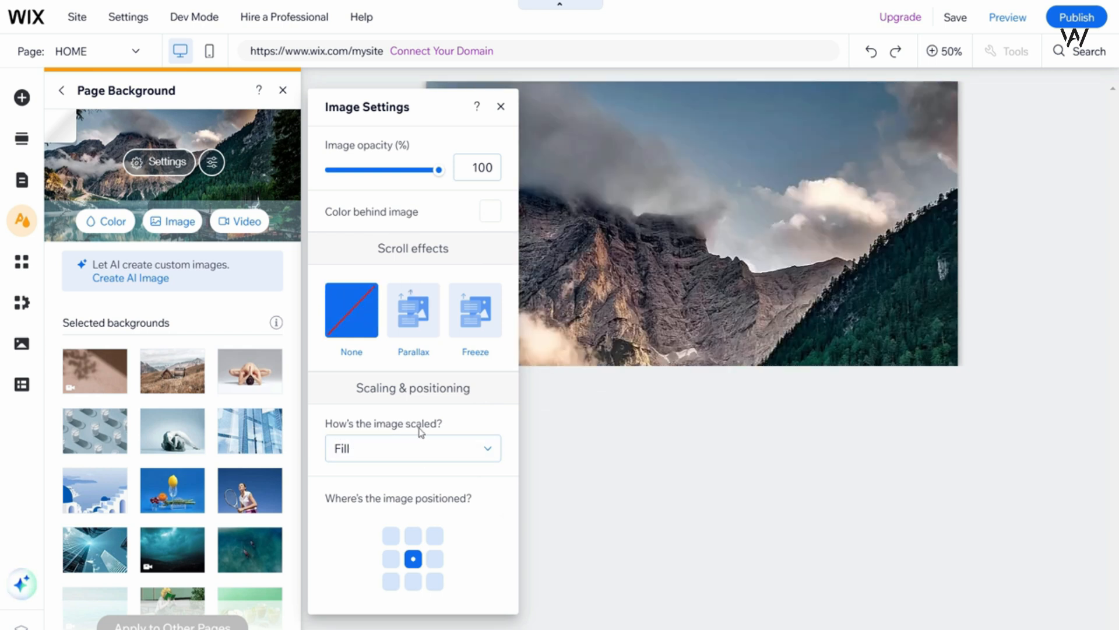
pyautogui.click(441, 457)
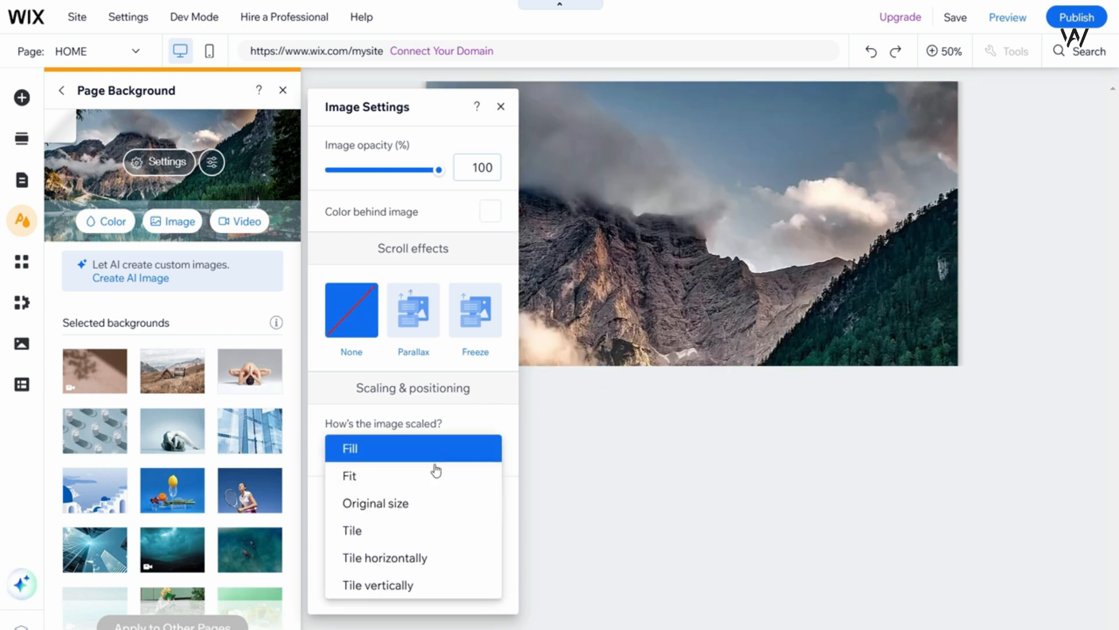
pyautogui.click(430, 505)
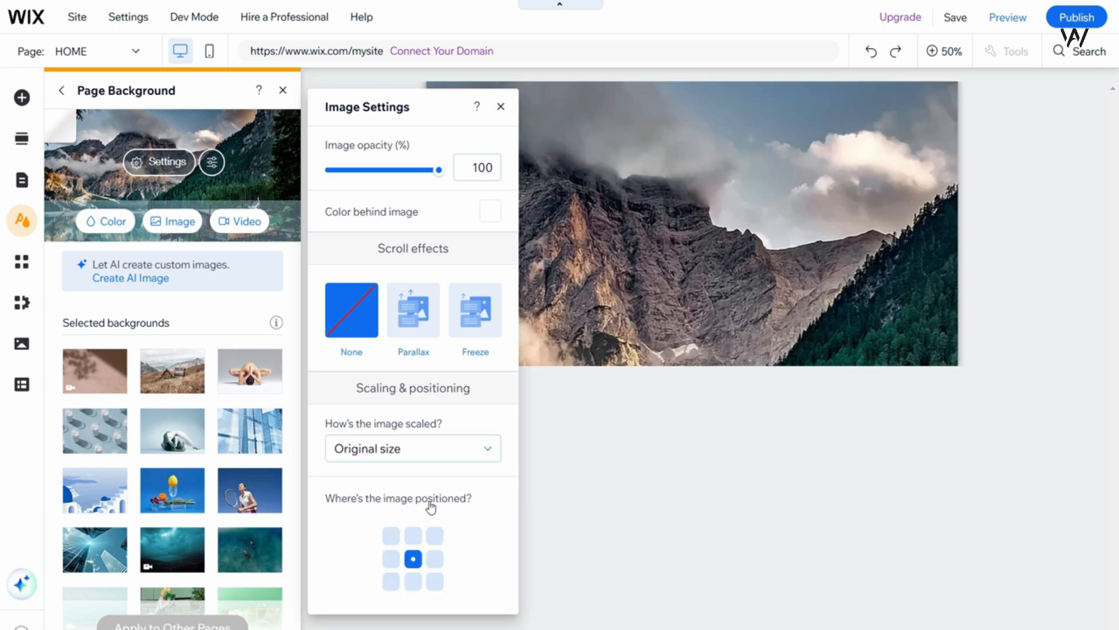
pyautogui.click(433, 455)
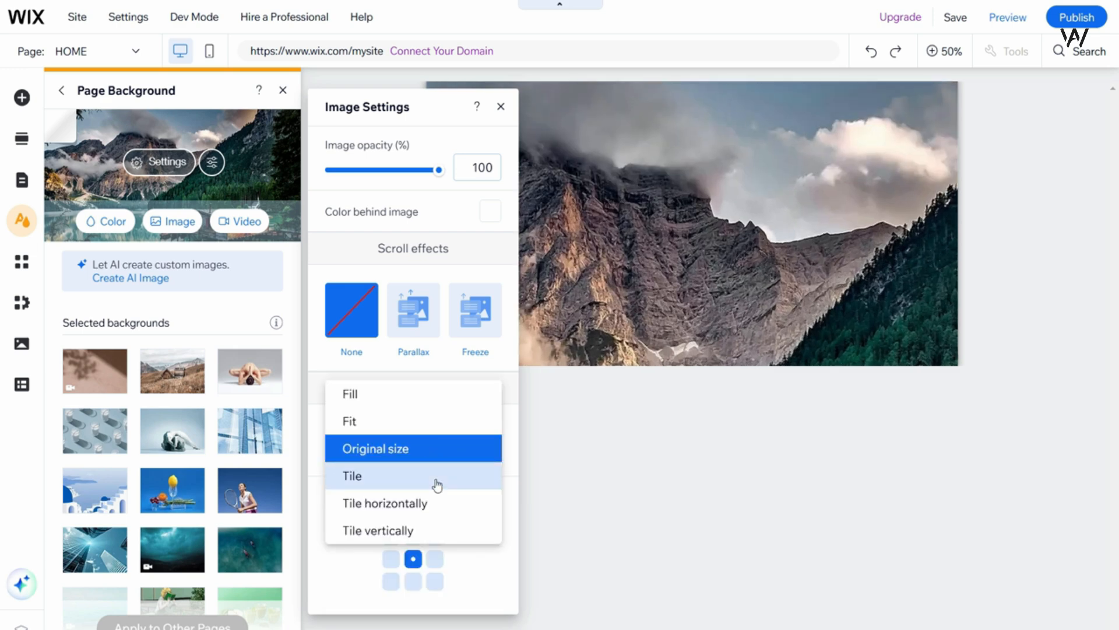
pyautogui.click(437, 484)
pyautogui.click(445, 443)
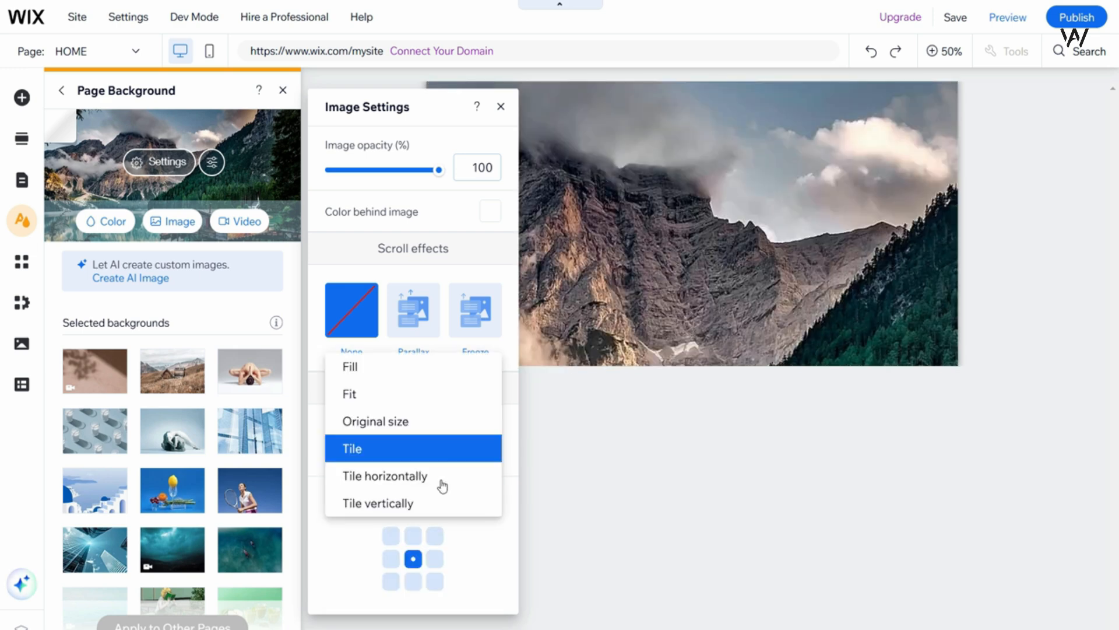
pyautogui.click(420, 396)
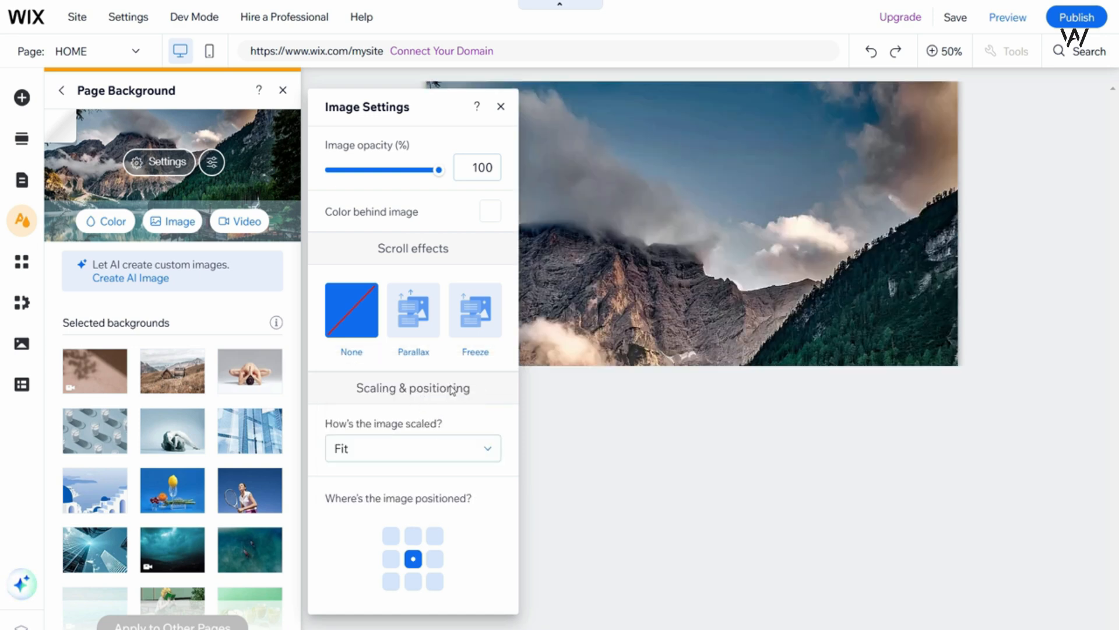
# Open the page background photo in Photo Studio and look over its light and color adjustments
pyautogui.click(212, 164)
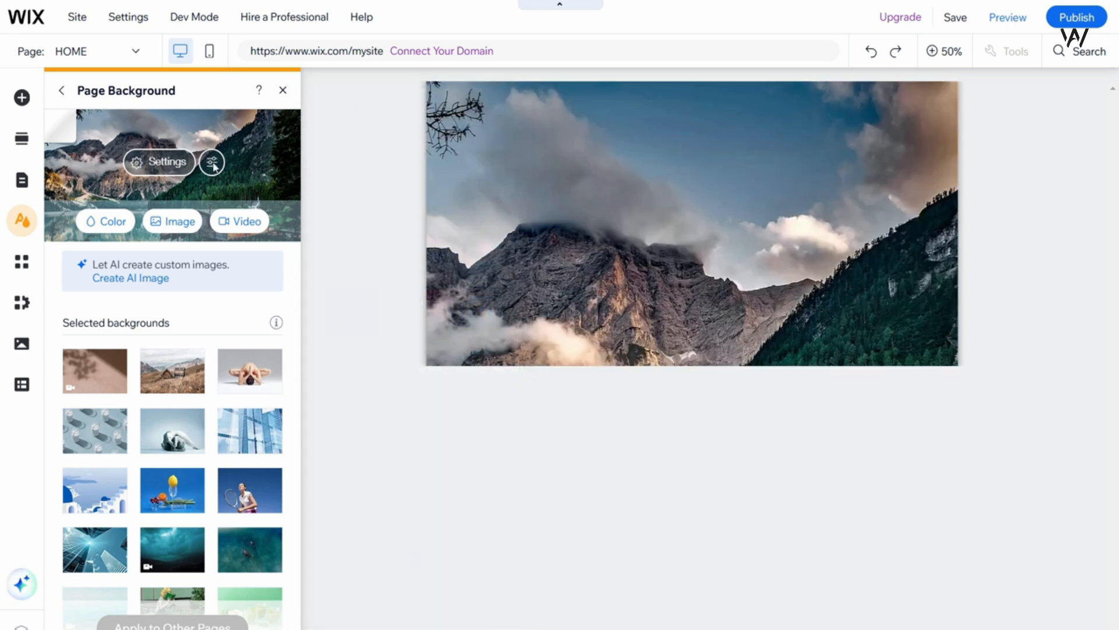
pyautogui.click(212, 164)
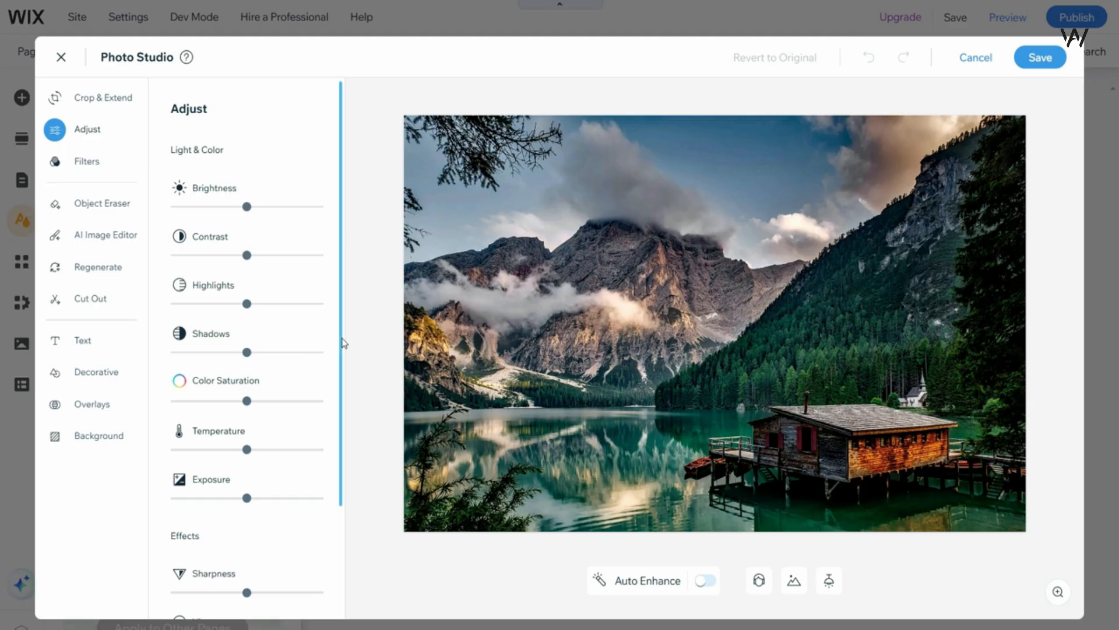
pyautogui.moveTo(342, 362); pyautogui.dragTo(83, 274)
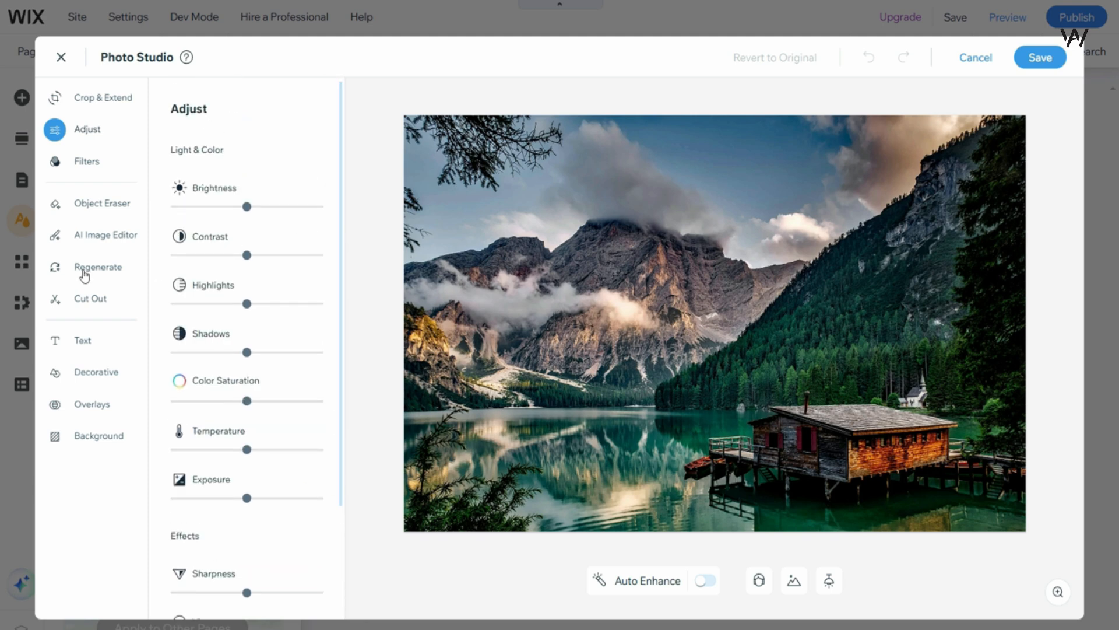
# Try the Original, Free, 1:2 and 9:16 crop ratios on the photo, lowering the crop width in the Free ratio
pyautogui.click(95, 104)
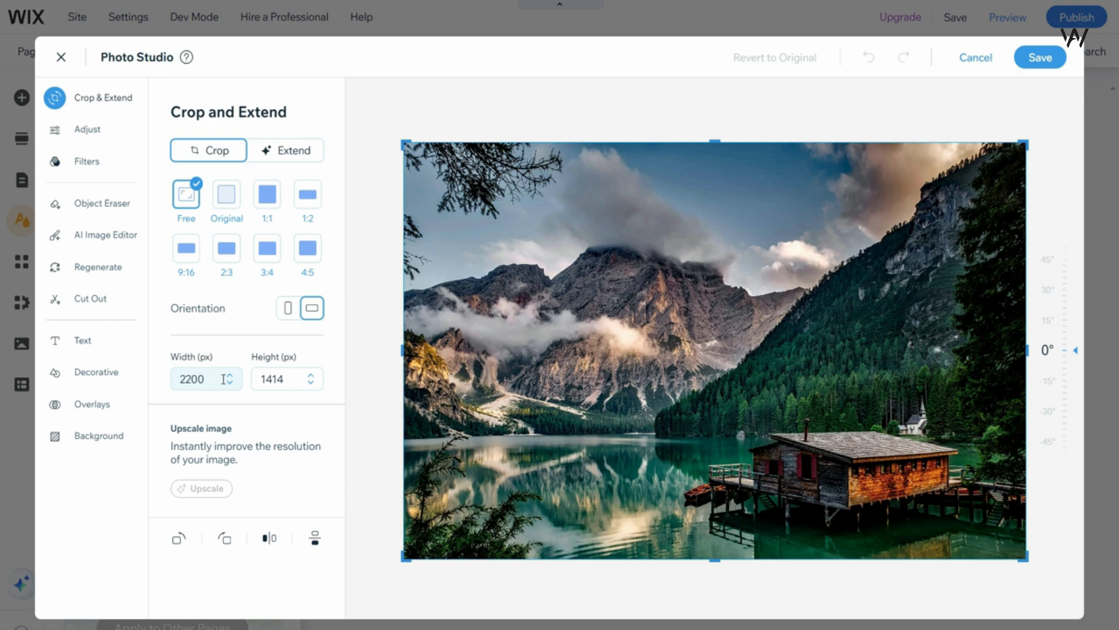
pyautogui.click(227, 195)
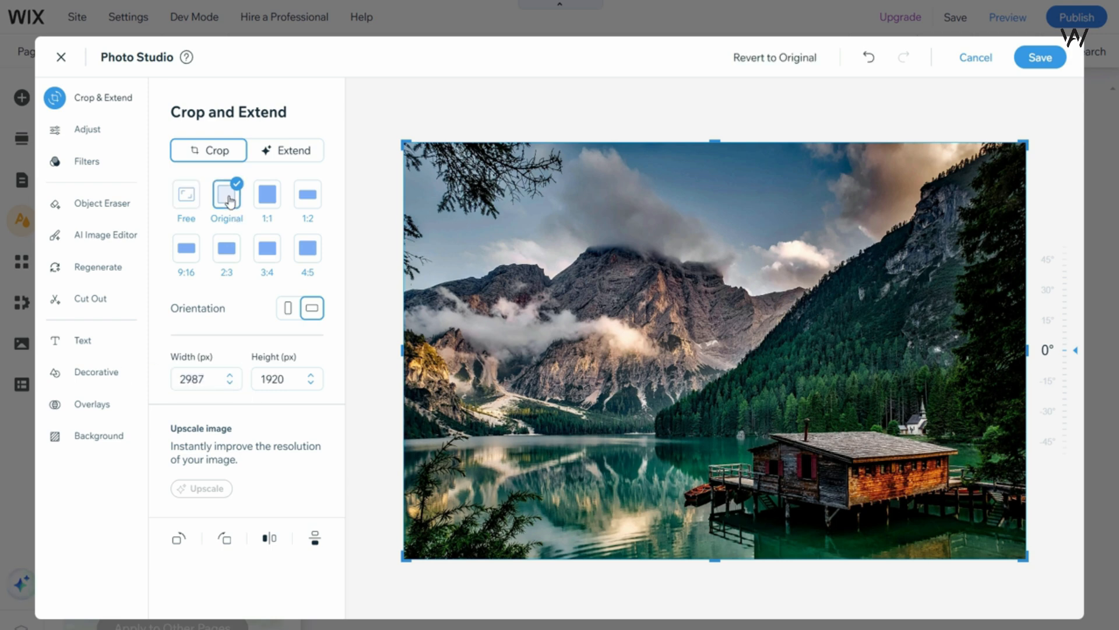
pyautogui.click(201, 205)
pyautogui.tripleClick(232, 384)
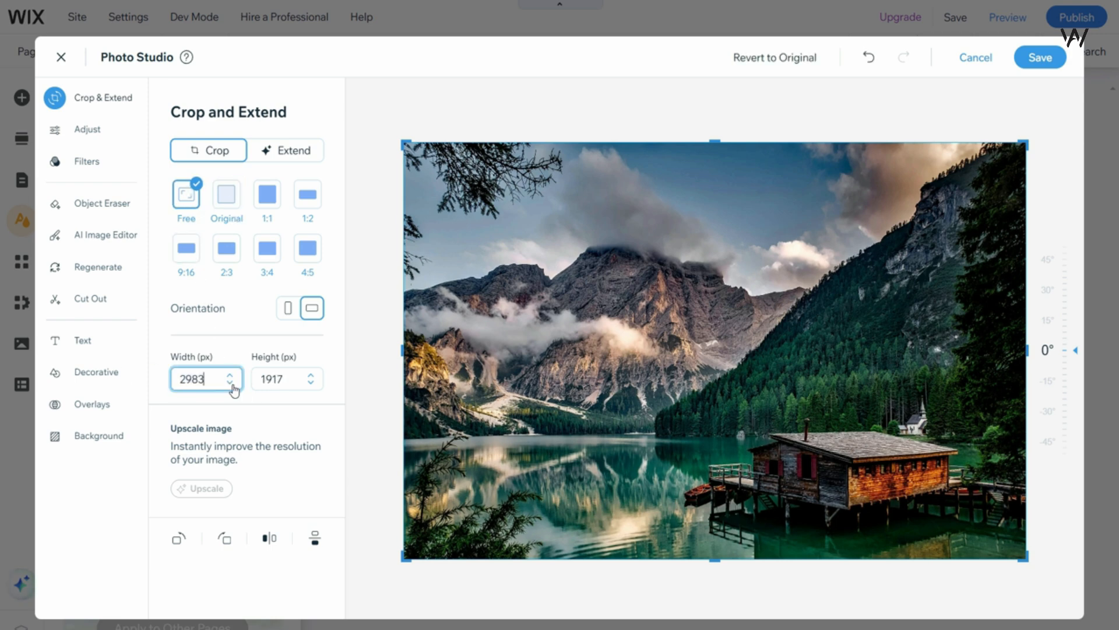
pyautogui.doubleClick(232, 384)
pyautogui.click(232, 384)
pyautogui.click(232, 384)
pyautogui.click(307, 195)
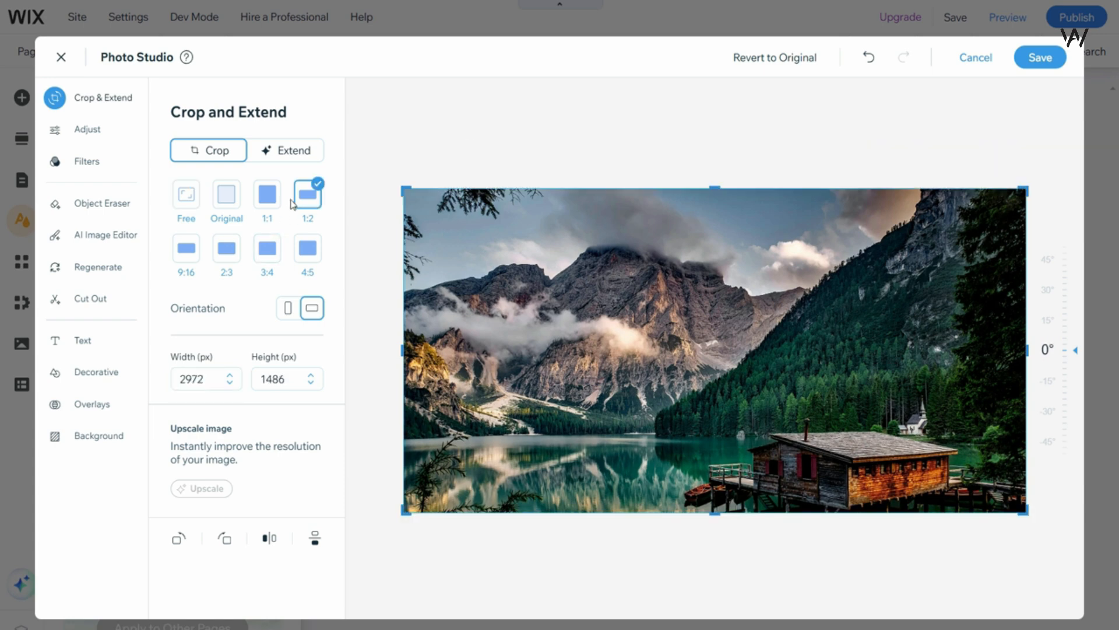
pyautogui.click(189, 260)
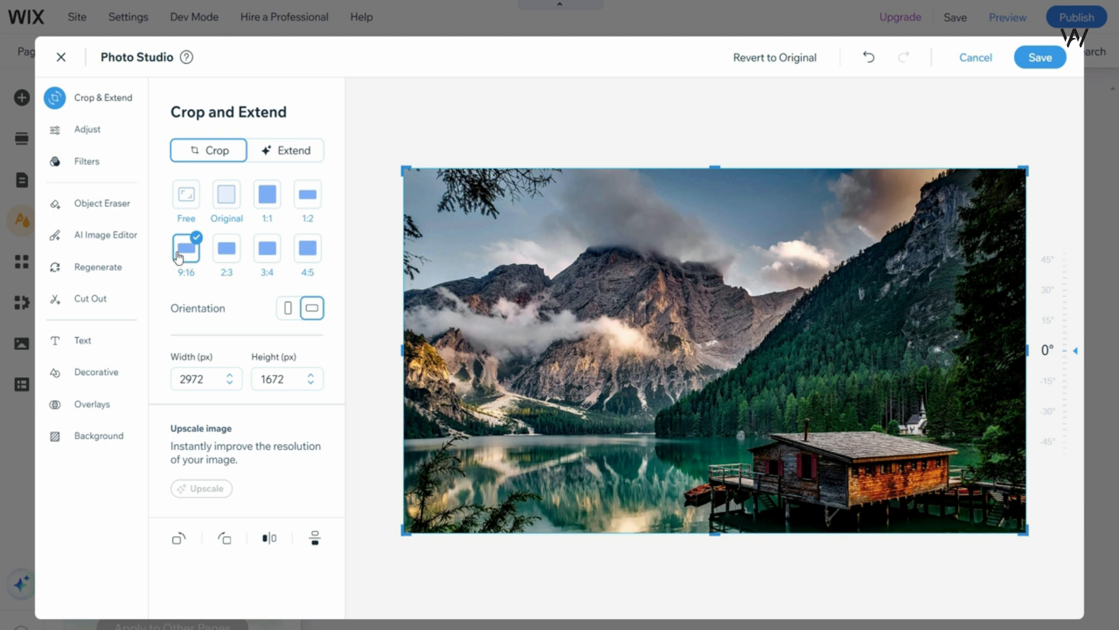
# View the Object Eraser, AI Image Editor and Cut Out tools, and leave Photo Studio without saving the changes
pyautogui.click(82, 204)
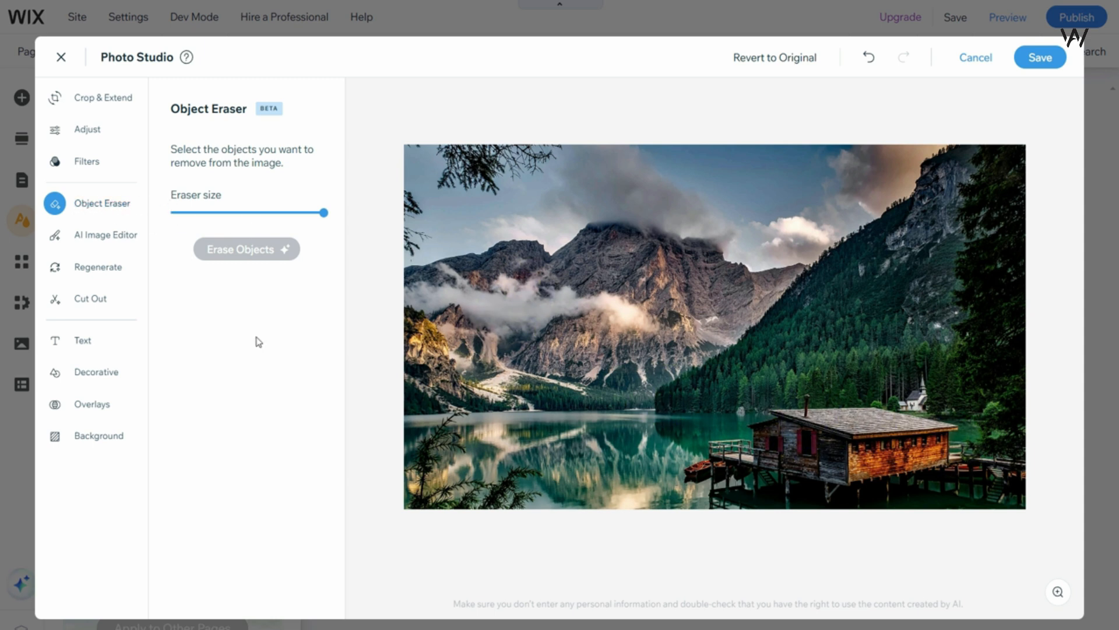
pyautogui.click(91, 233)
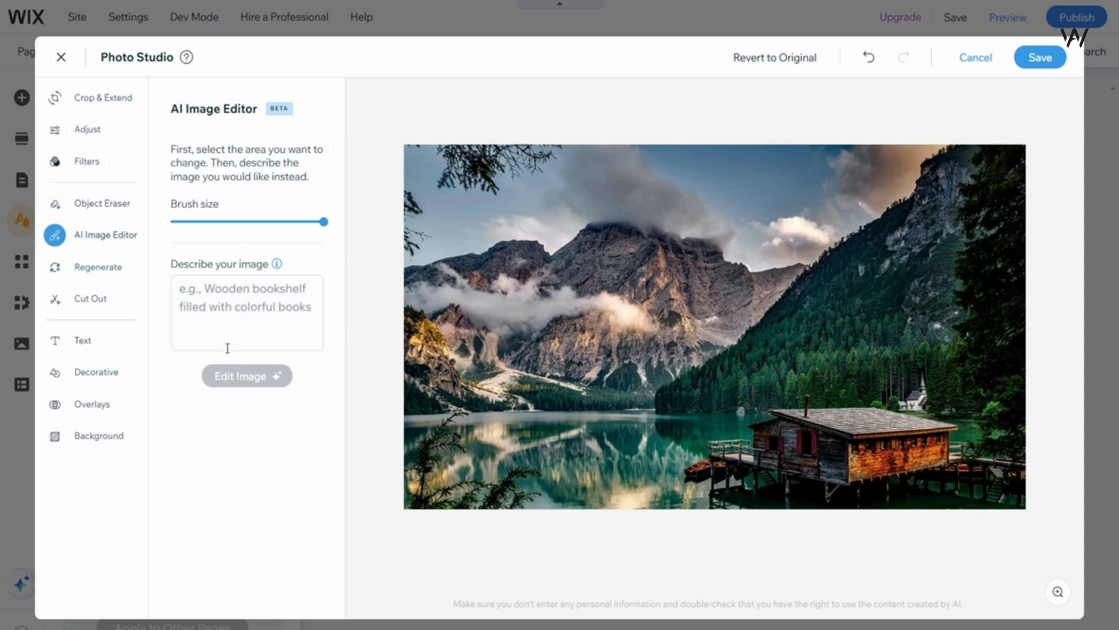
pyautogui.click(88, 304)
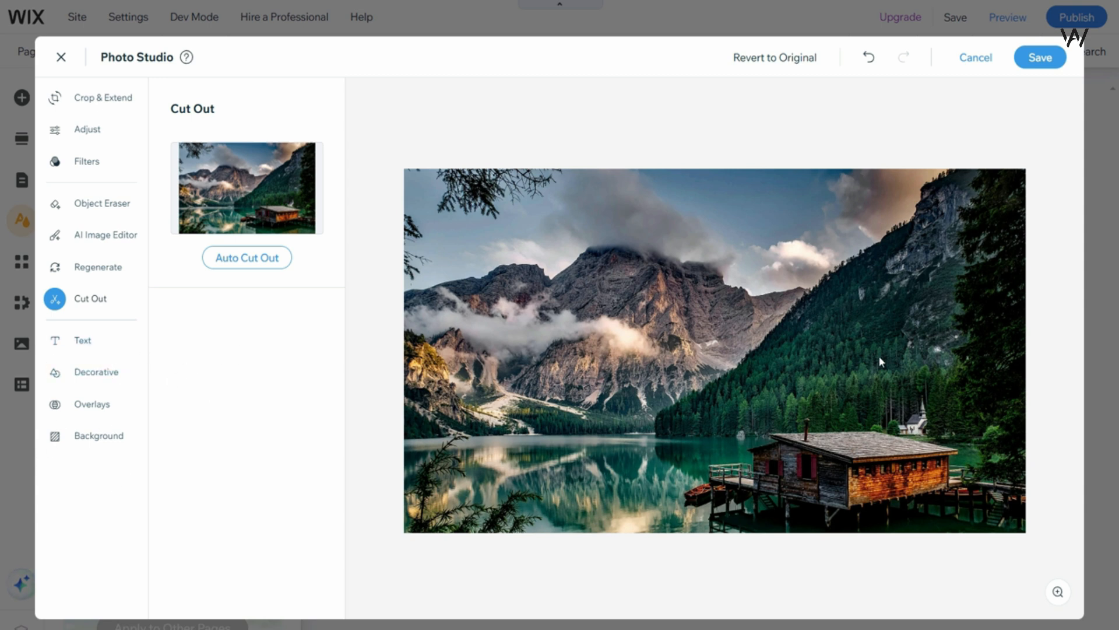
pyautogui.click(977, 61)
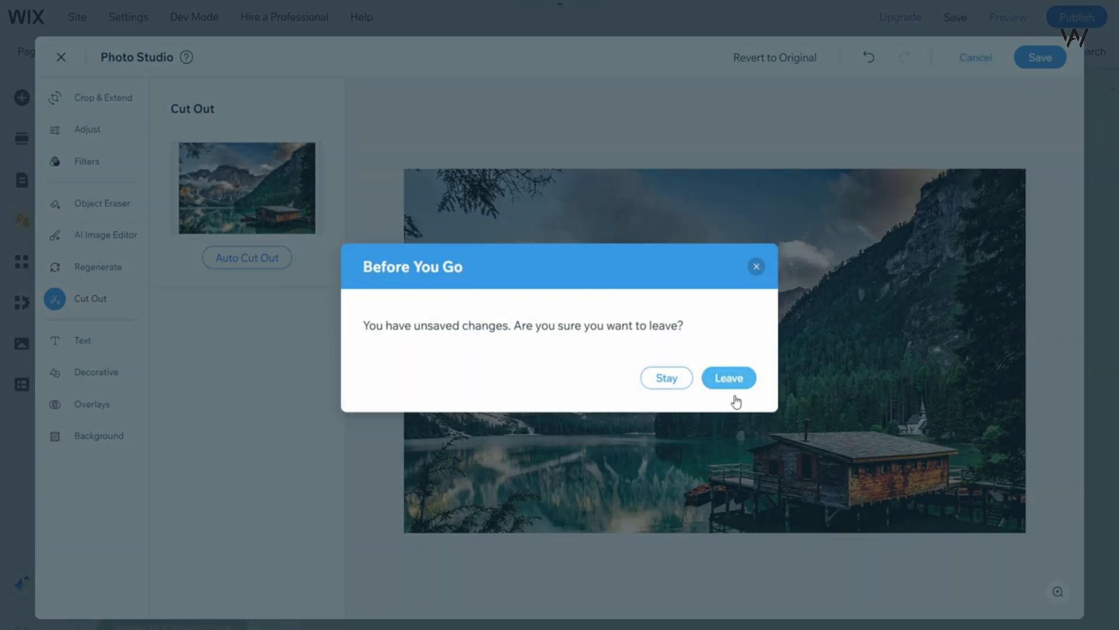
pyautogui.click(732, 387)
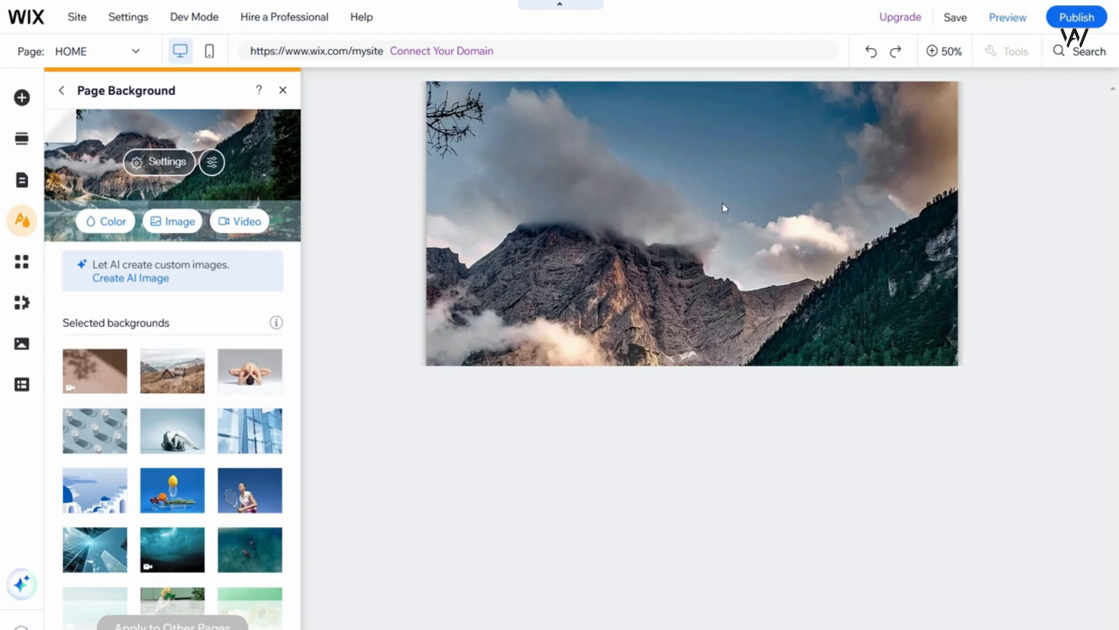
# Close the page background settings and preview the HOME page on desktop before returning to the editor
pyautogui.click(723, 208)
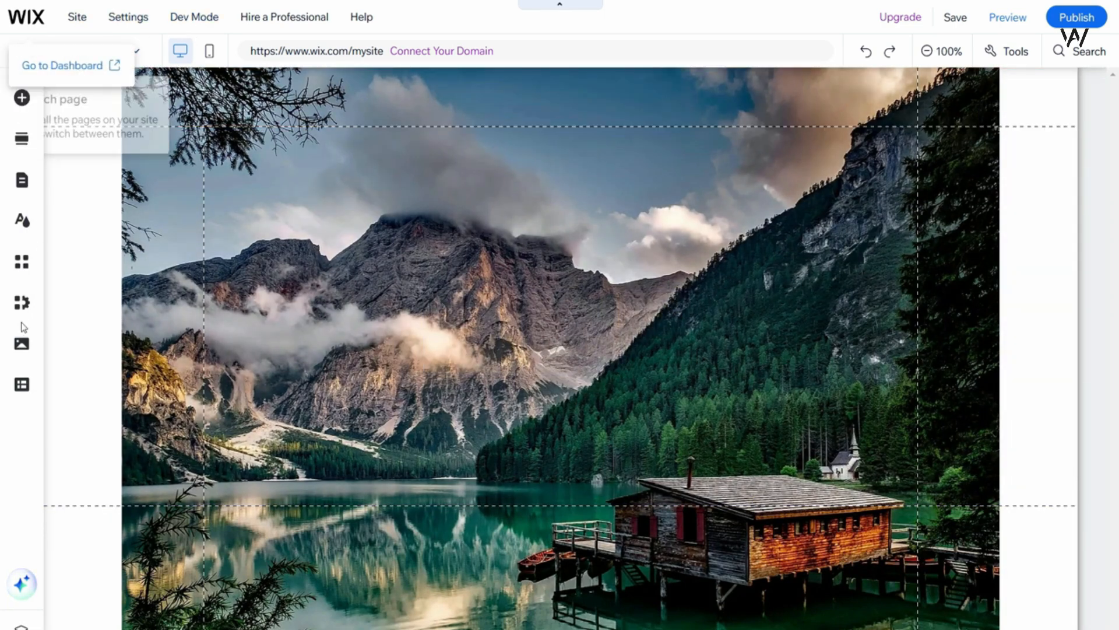
pyautogui.moveTo(901, 17)
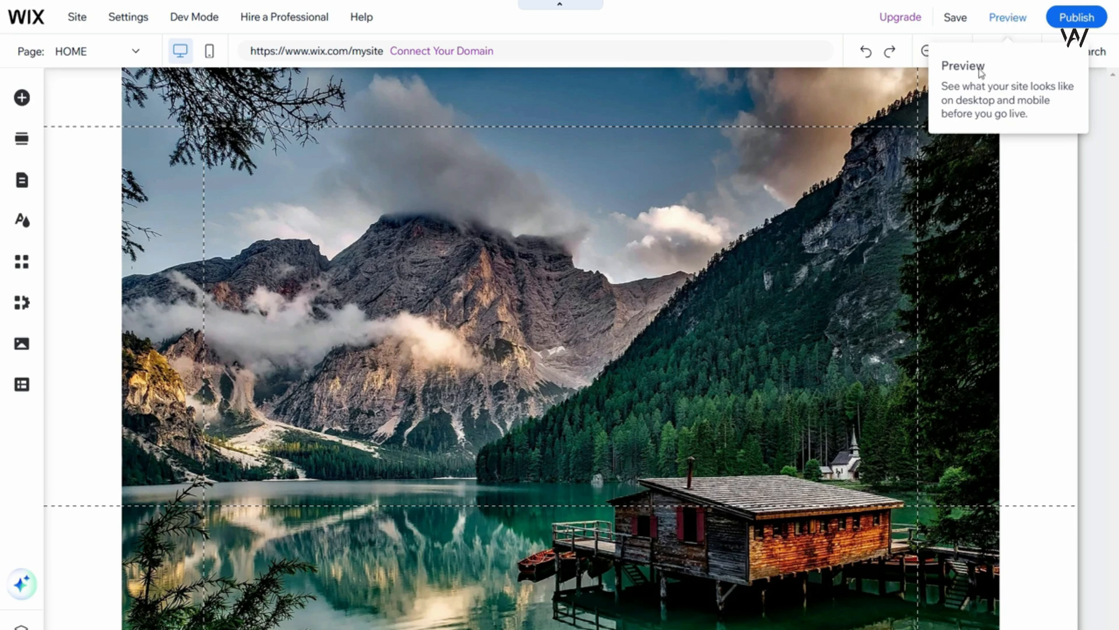
pyautogui.click(1013, 18)
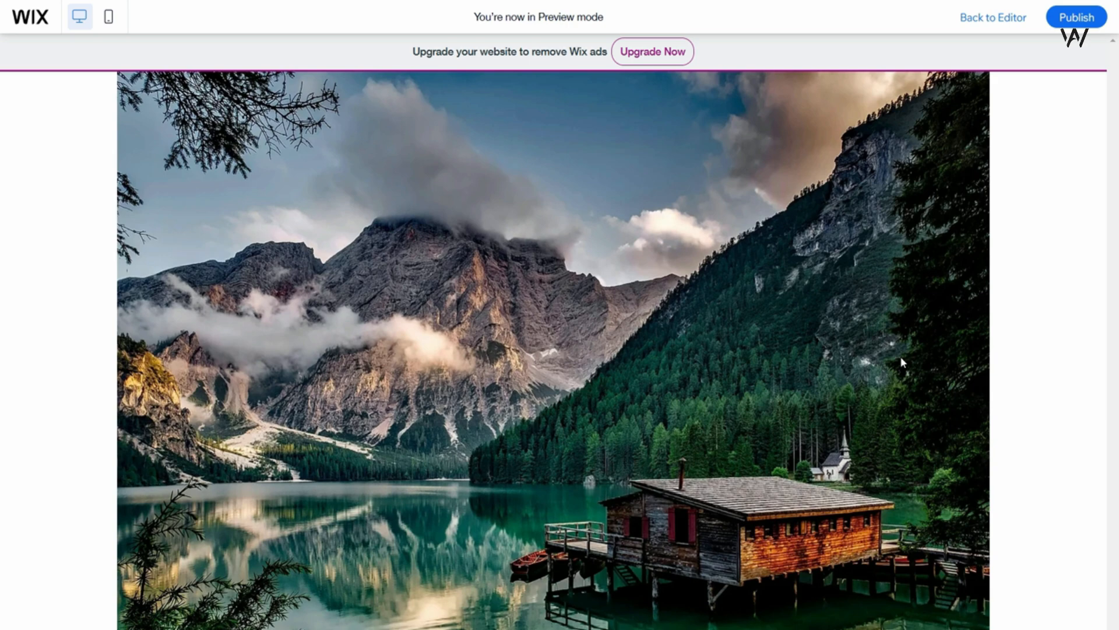
pyautogui.click(1000, 22)
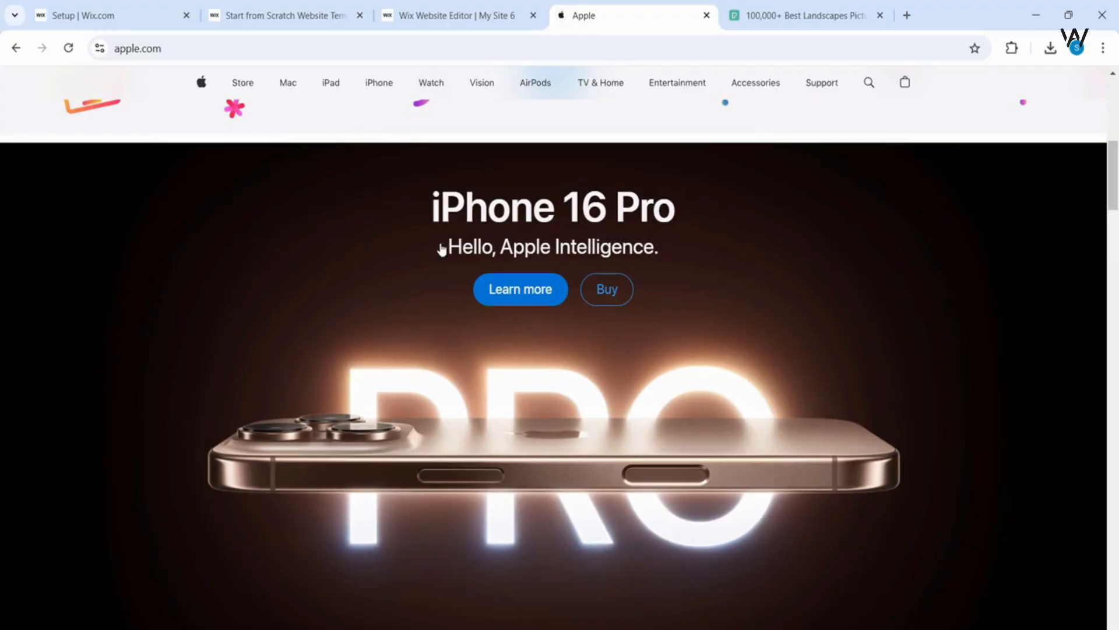
# Examine the Apple homepage's shopping event banner in the browser as a layout reference and return to the Wix editor
pyautogui.scroll(8, 681, 313)
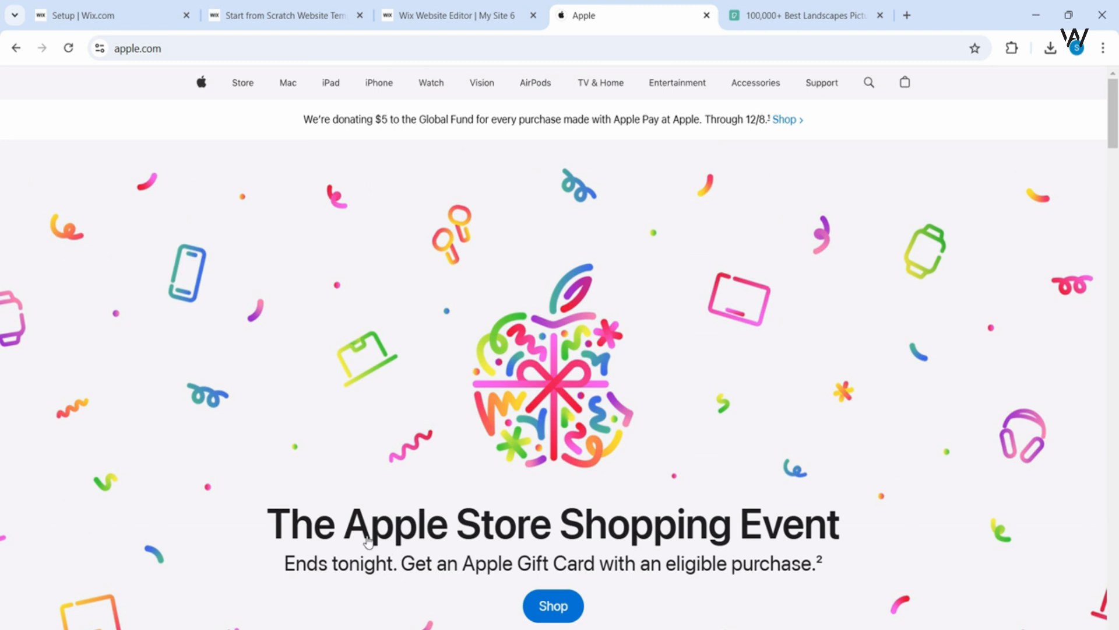
pyautogui.scroll(-2, 911, 528)
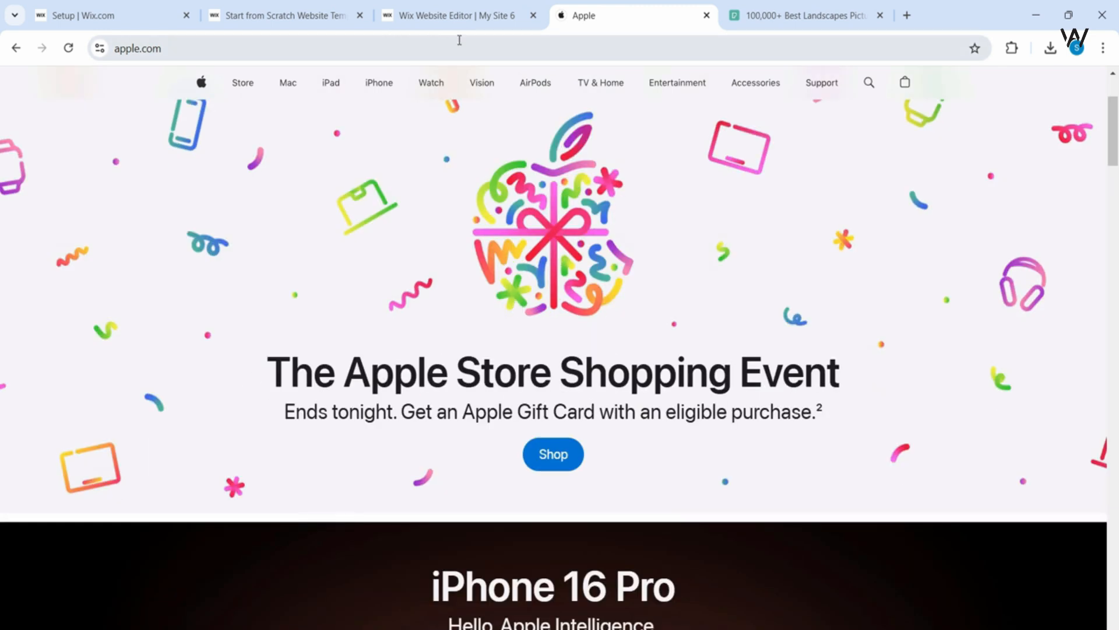
pyautogui.hotkey('ctrl', 'shift', 'Tab')
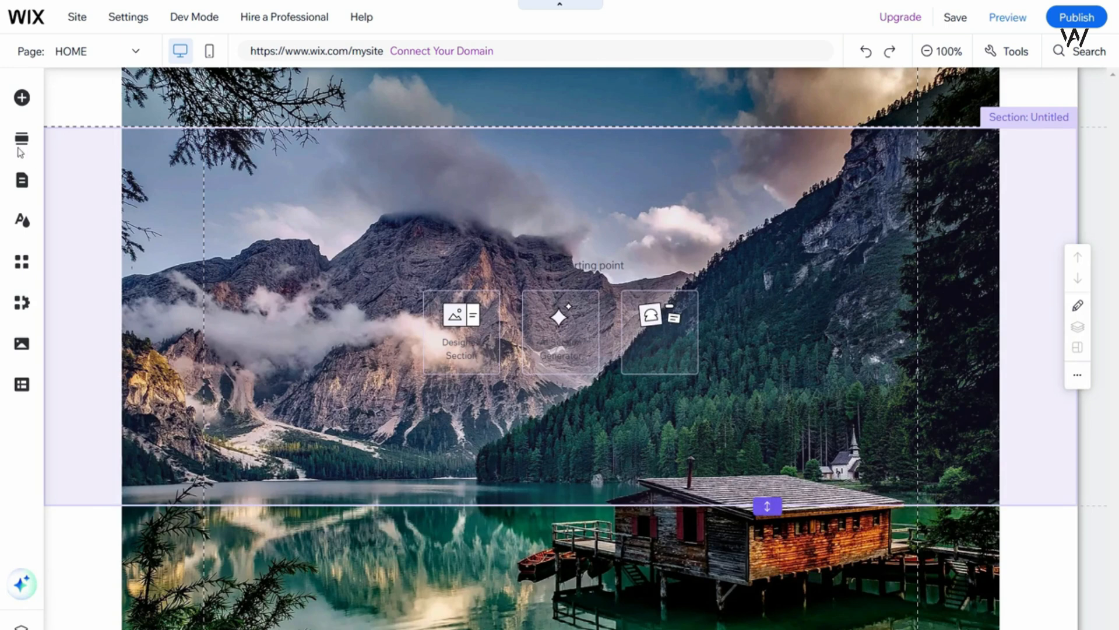
# Browse the elements that can be added to the page, examining buttons, strips and the text categories Titles, Paragraphs, Text Marquee and Themed Text
pyautogui.click(22, 101)
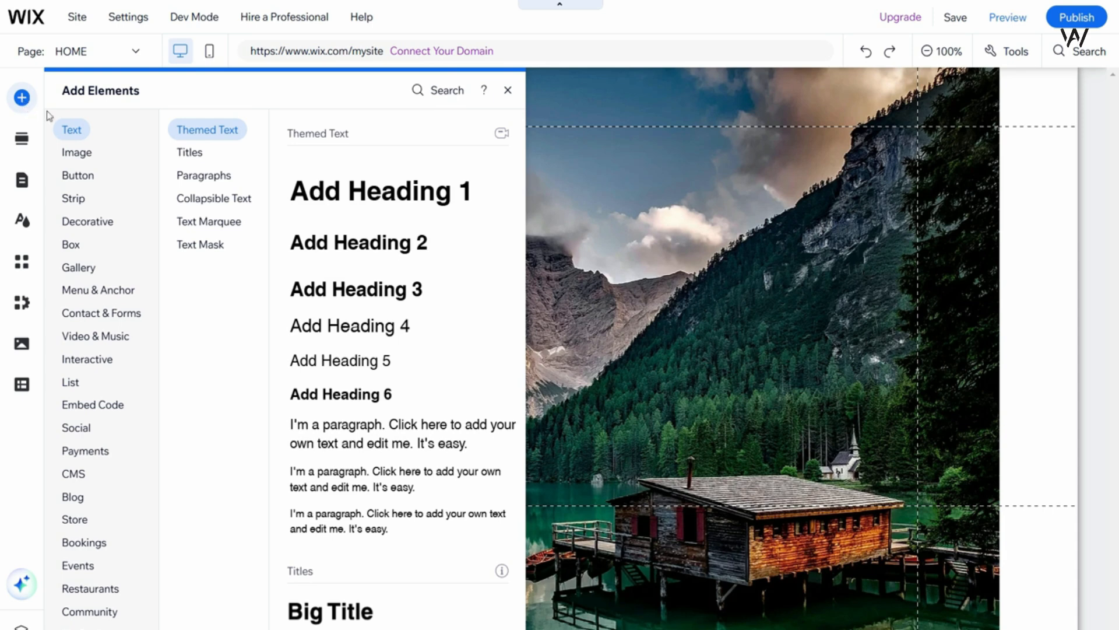
pyautogui.moveTo(77, 176)
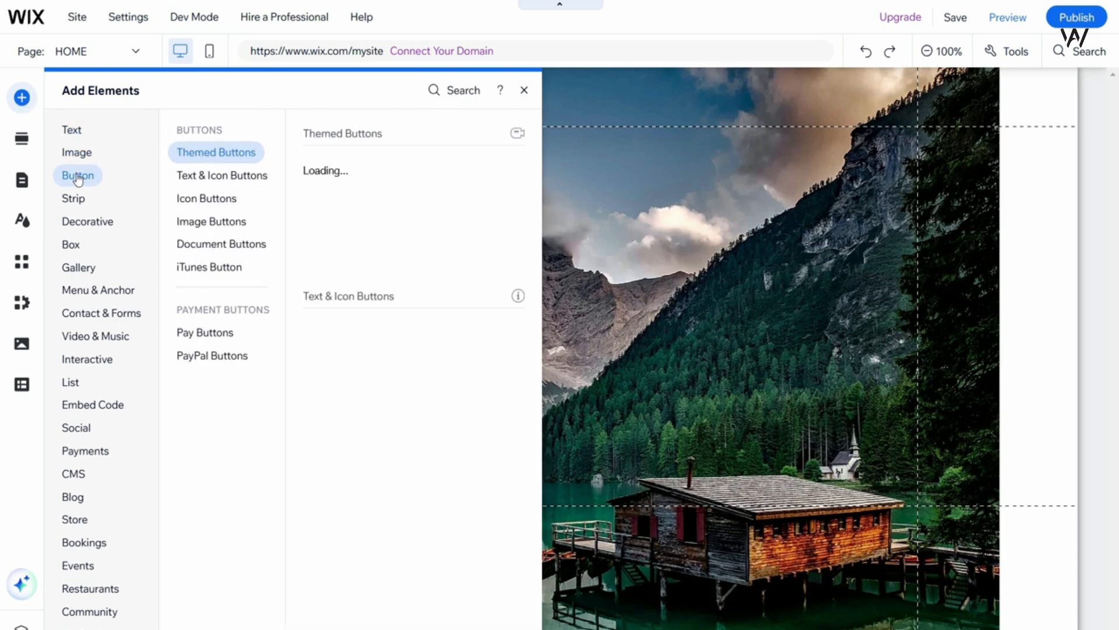
pyautogui.moveTo(87, 222)
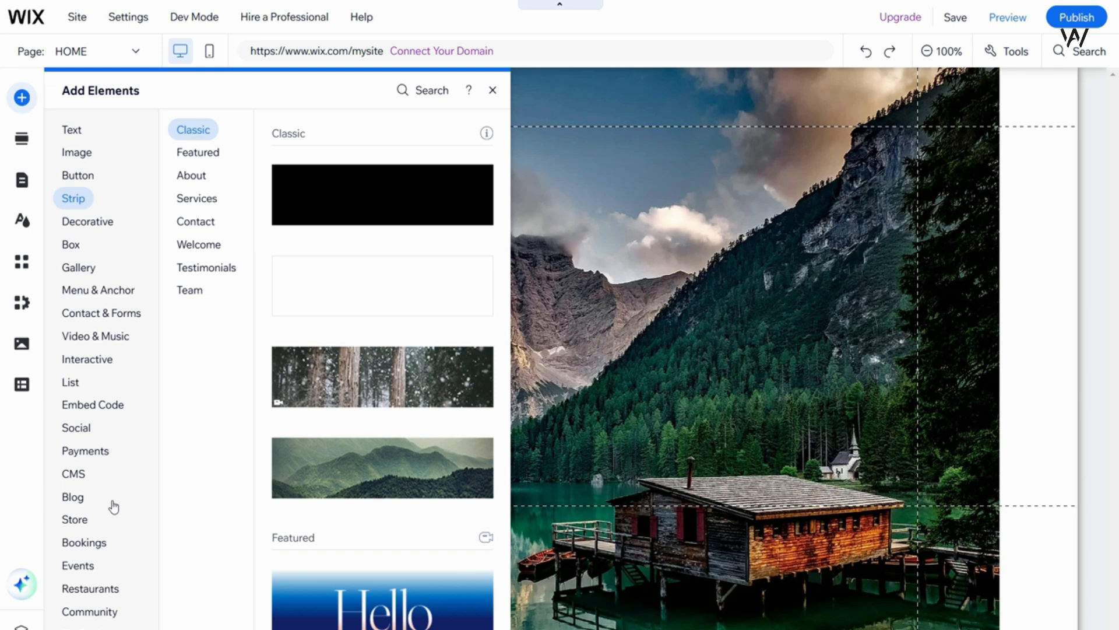
pyautogui.moveTo(74, 133)
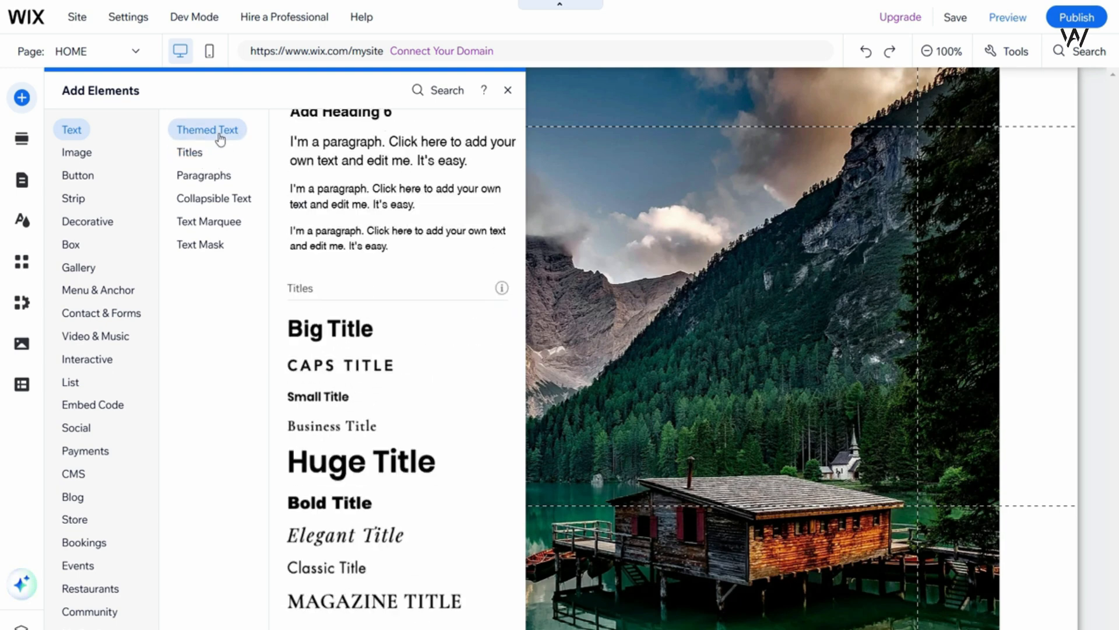
pyautogui.click(199, 155)
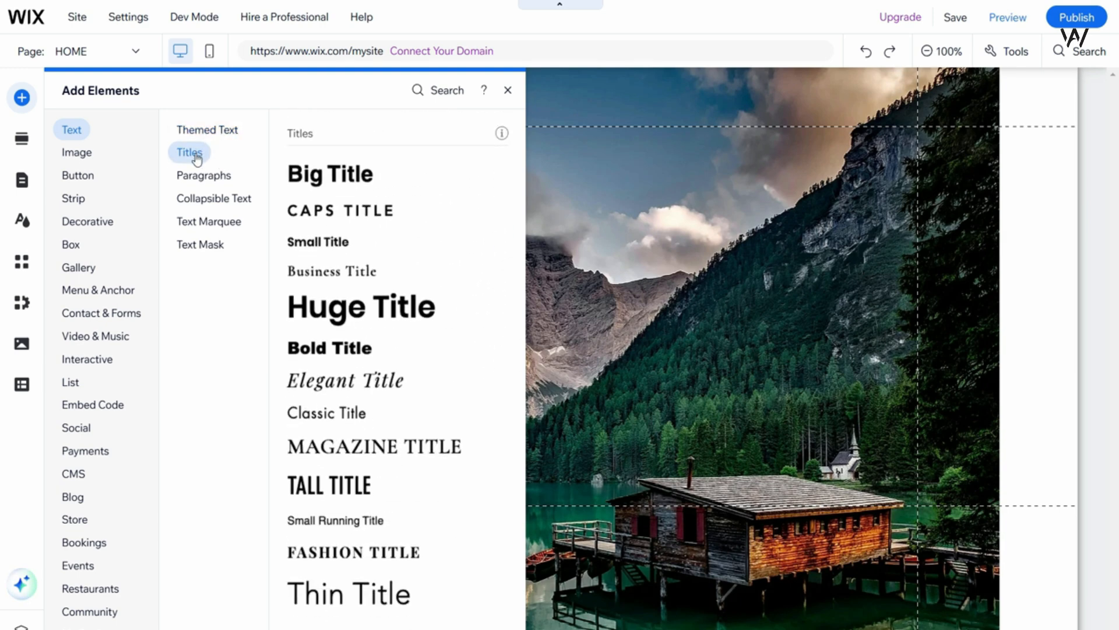
pyautogui.click(200, 175)
pyautogui.click(198, 222)
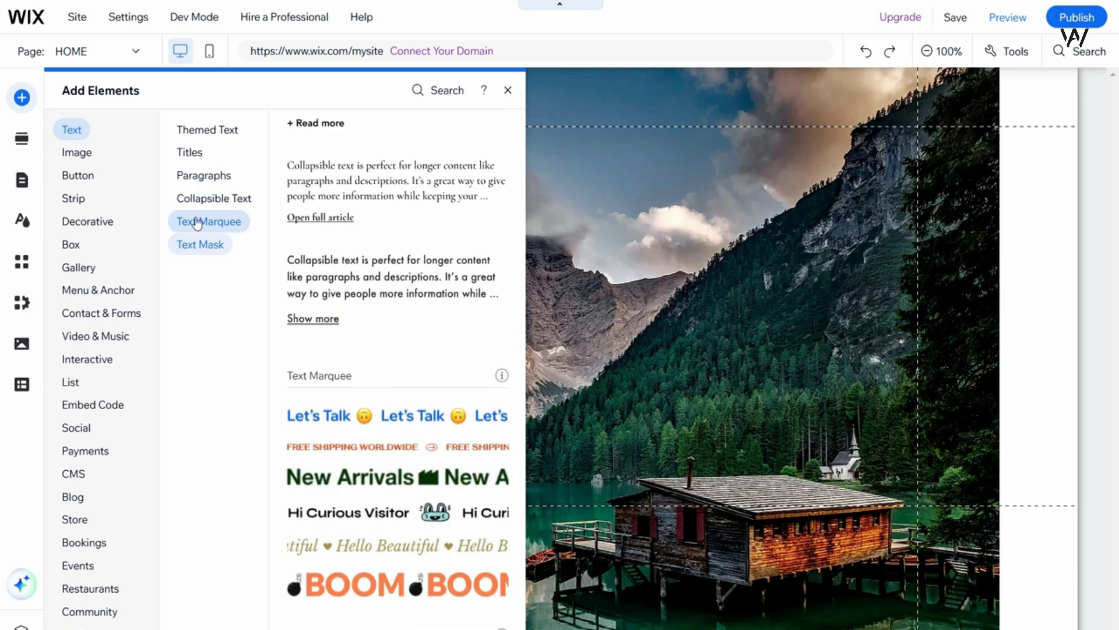
pyautogui.click(205, 130)
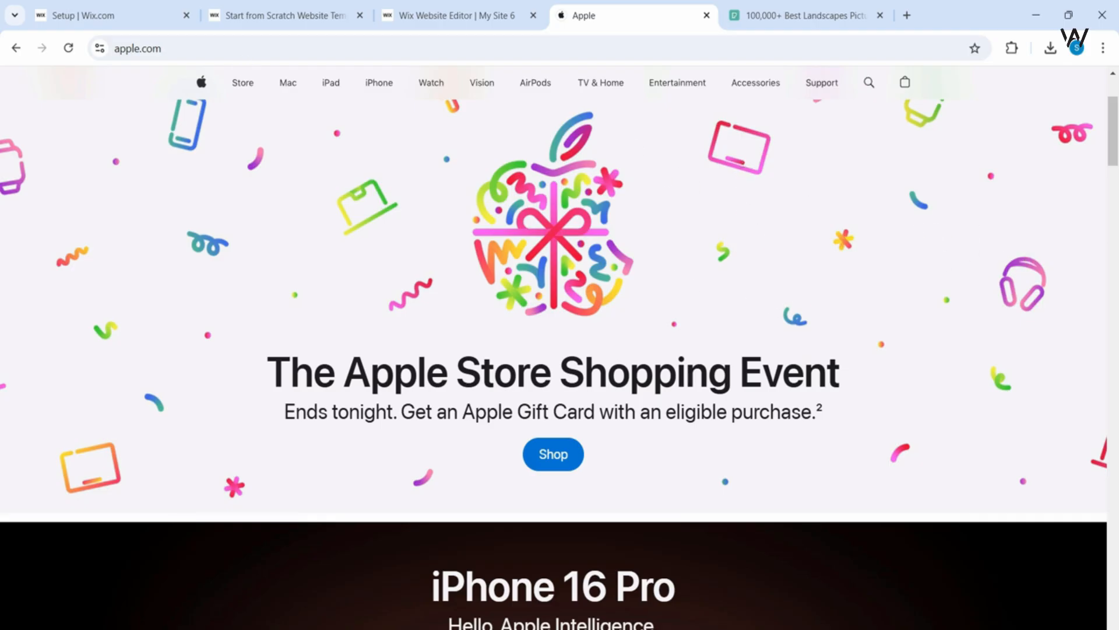
# Examine how the shopping event and iPhone 16 Pro banners on the Apple homepage combine a heading, a tagline and buttons
pyautogui.scroll(-3, 499, 232)
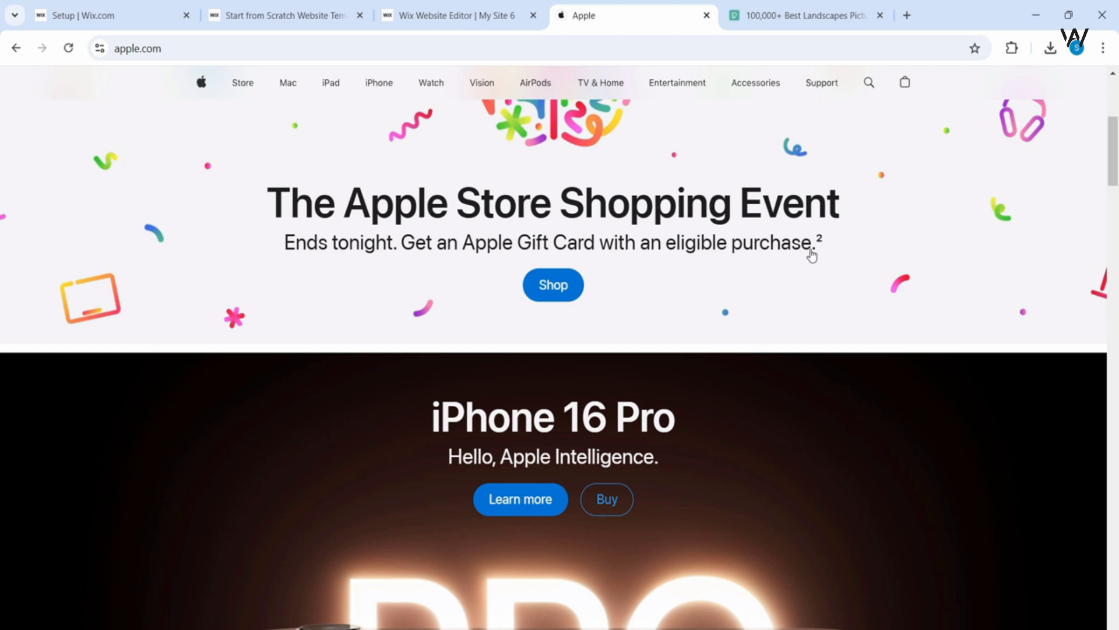
pyautogui.scroll(-1, 812, 255)
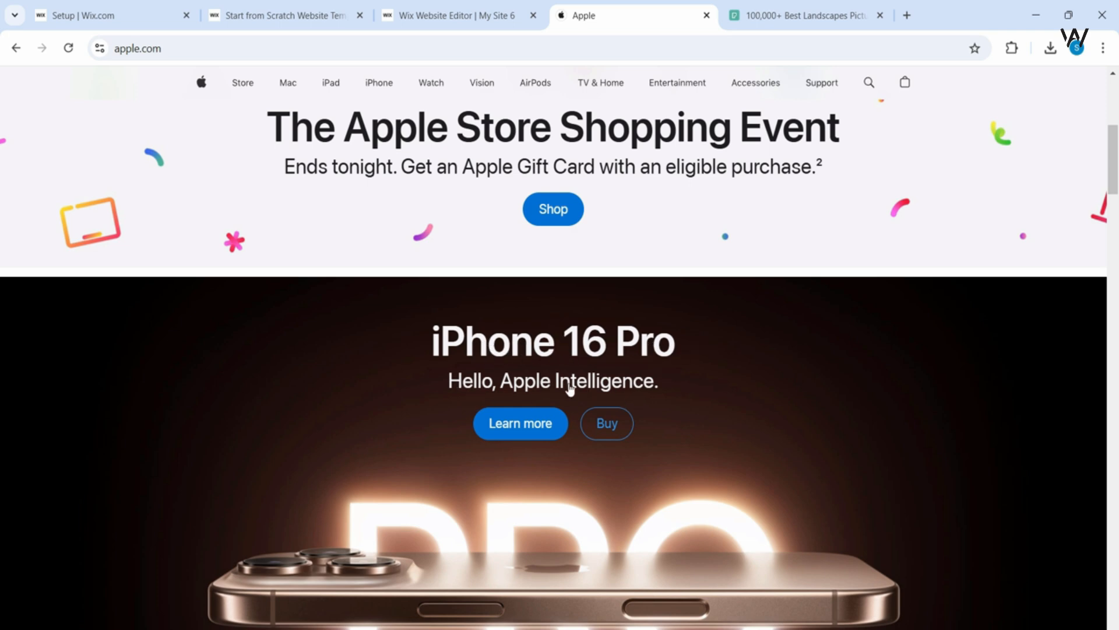
pyautogui.scroll(-5, 648, 392)
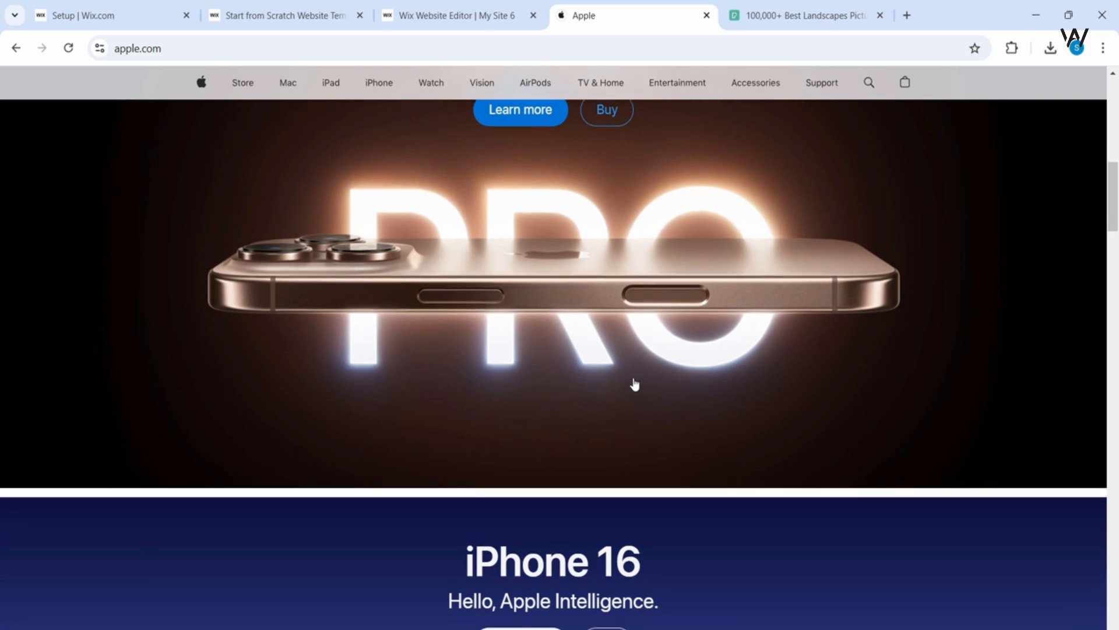
pyautogui.scroll(5, 635, 382)
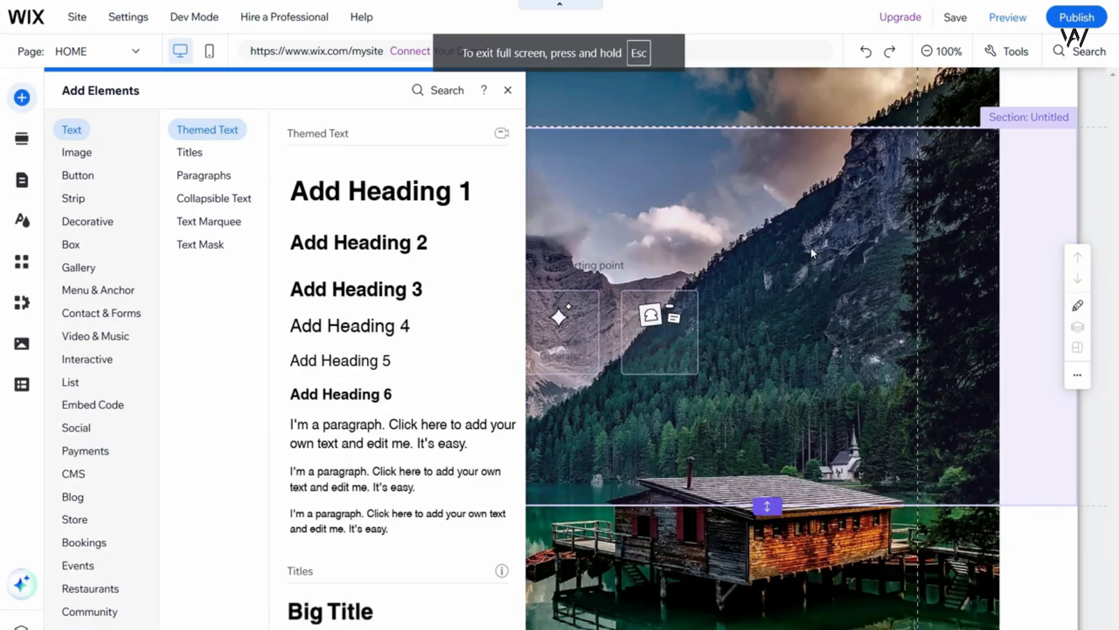
# Add a Heading 1 text element over the mountain photo, shift it slightly toward the left margin and change its text to "Hello Mountains !"
pyautogui.click(368, 192)
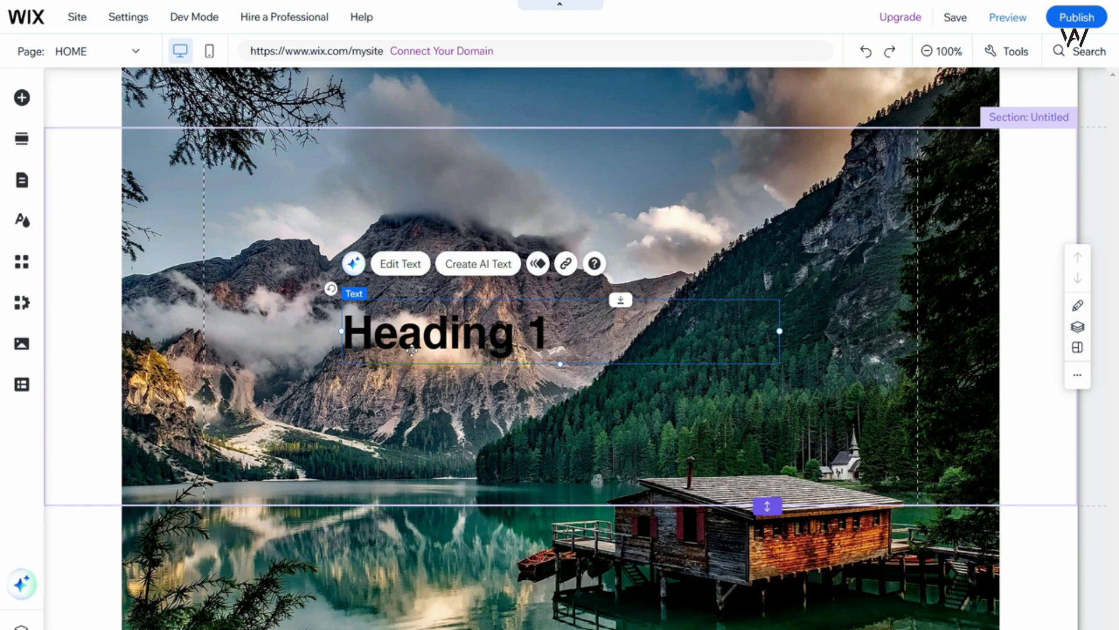
pyautogui.moveTo(433, 338); pyautogui.dragTo(375, 329)
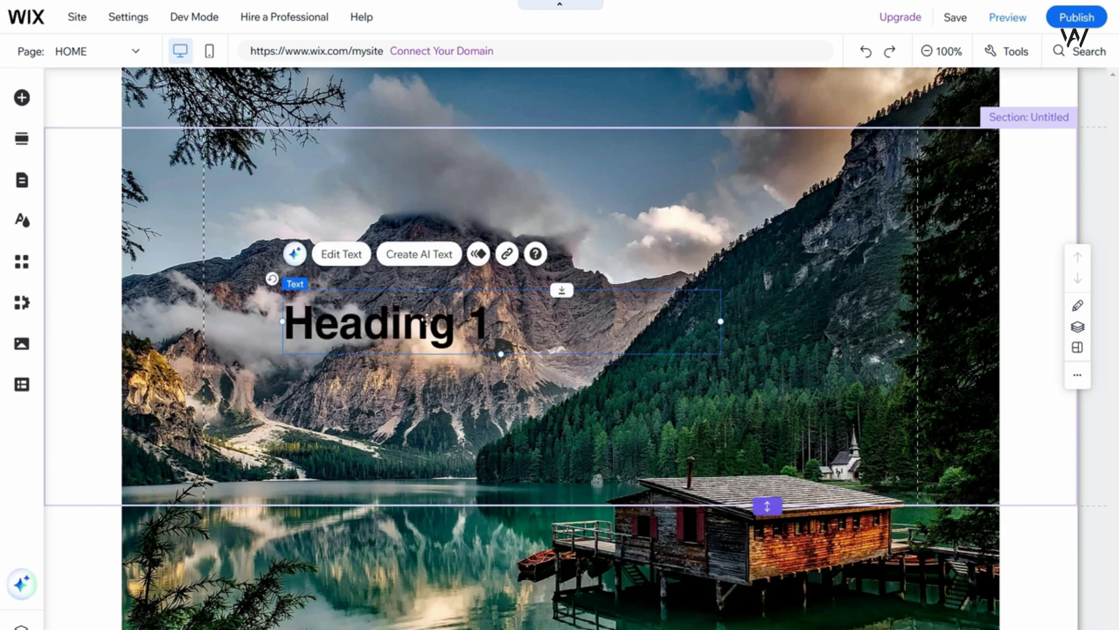
pyautogui.doubleClick(426, 318)
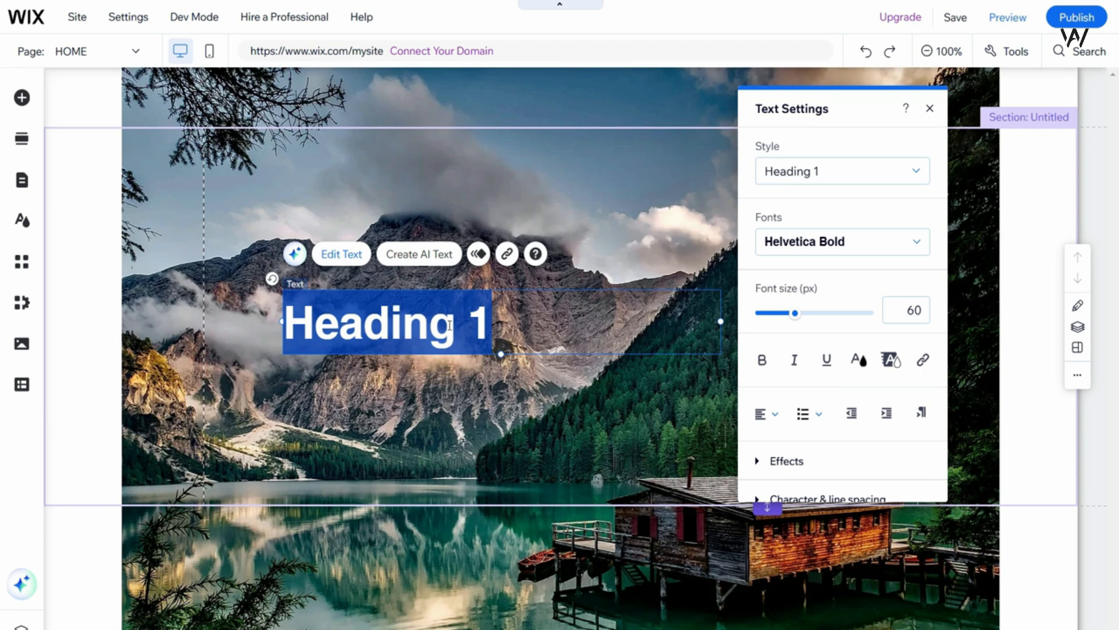
pyautogui.write('H')
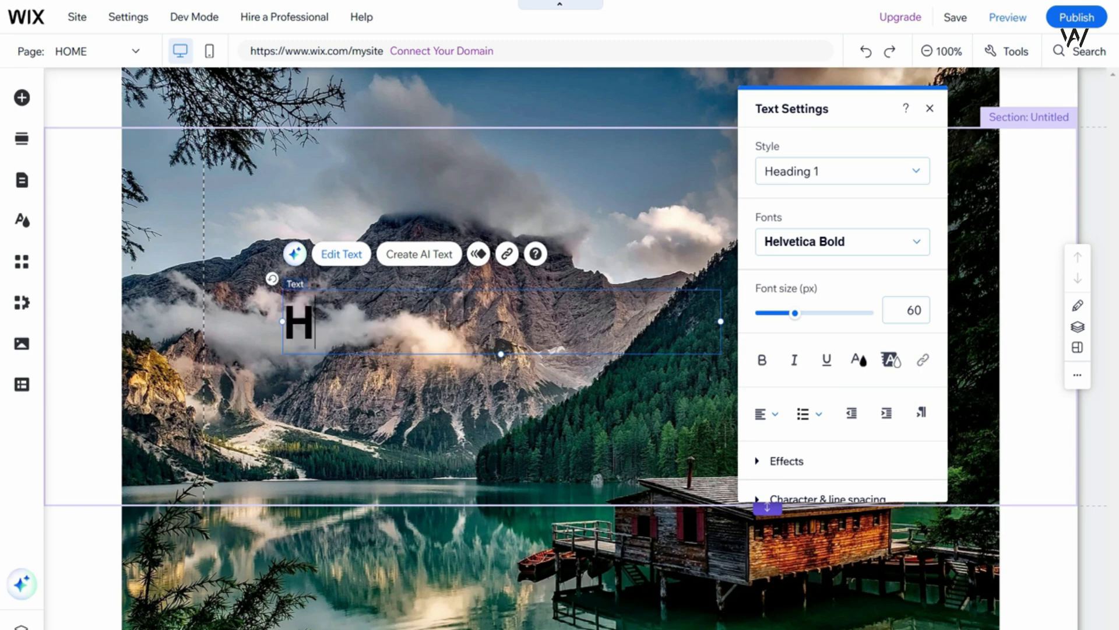
pyautogui.write('ello Moun')
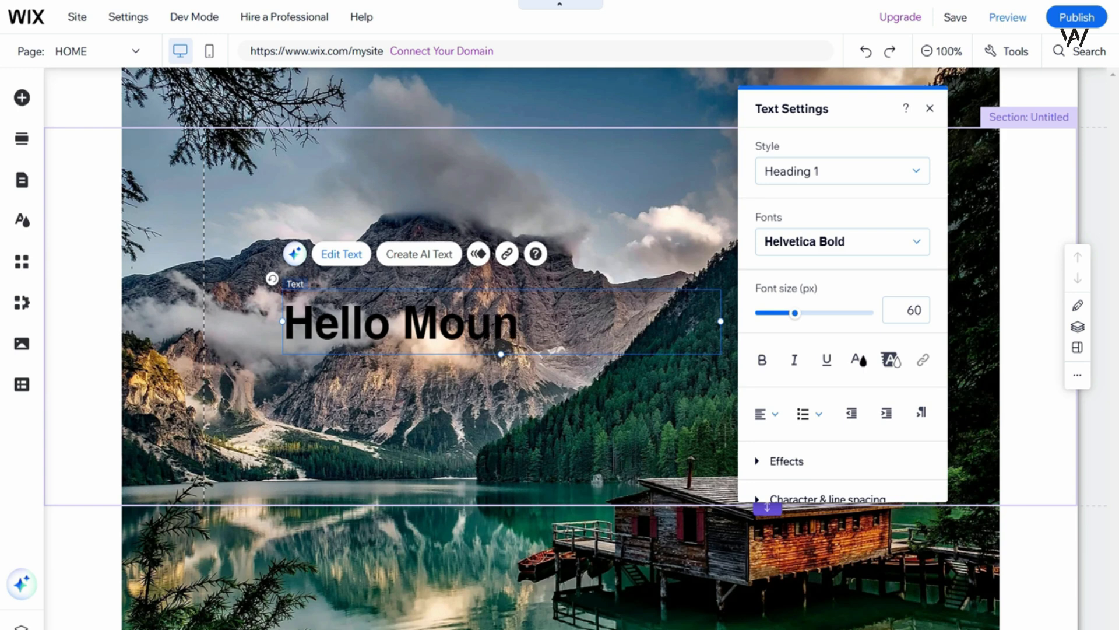
pyautogui.write('tains !')
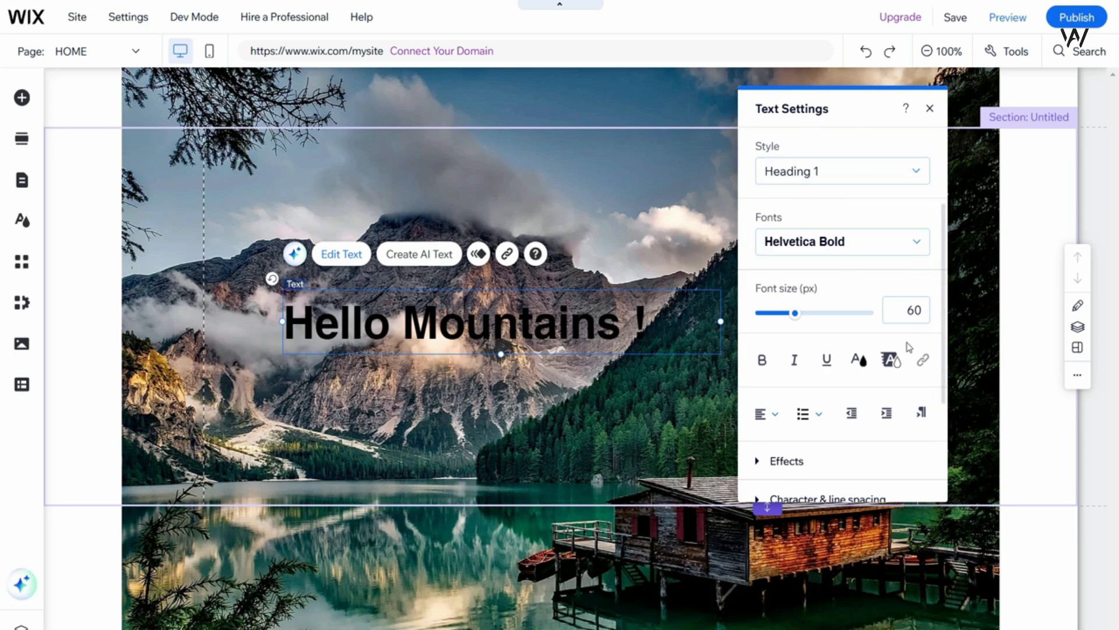
# Apply a white theme-colour highlight to the whole "Hello Mountains !" heading
pyautogui.click(784, 461)
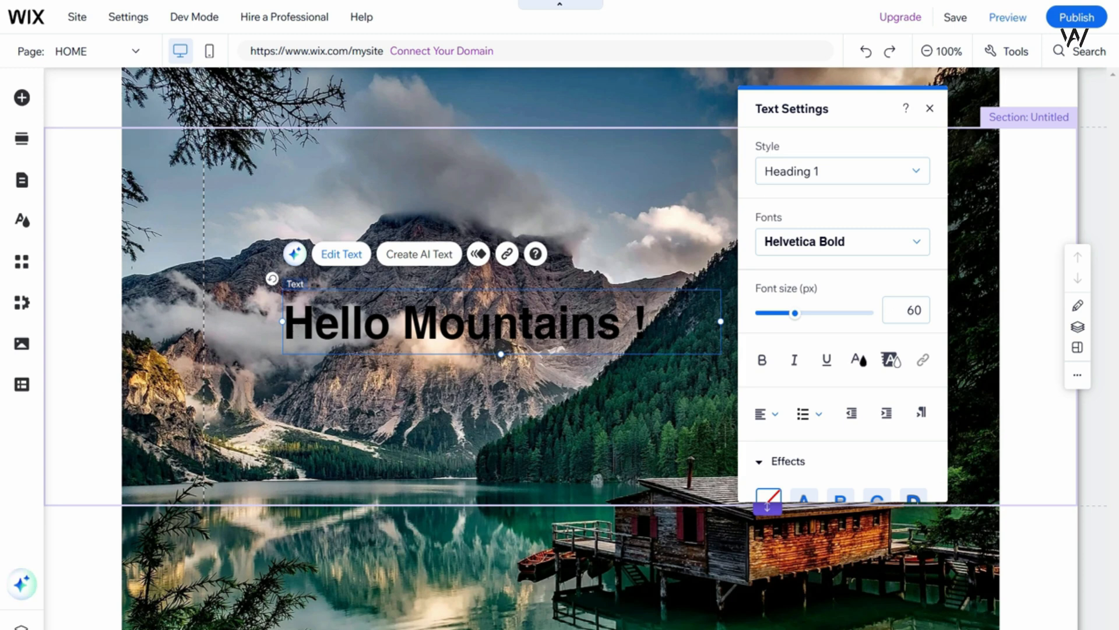
pyautogui.moveTo(649, 326); pyautogui.dragTo(322, 300)
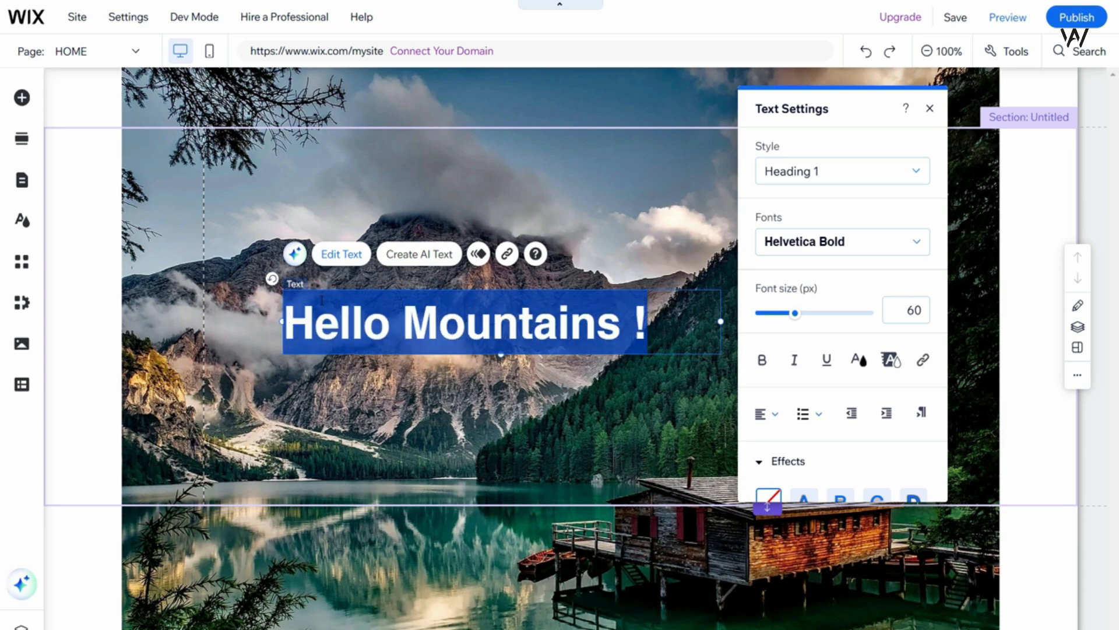
pyautogui.click(648, 322)
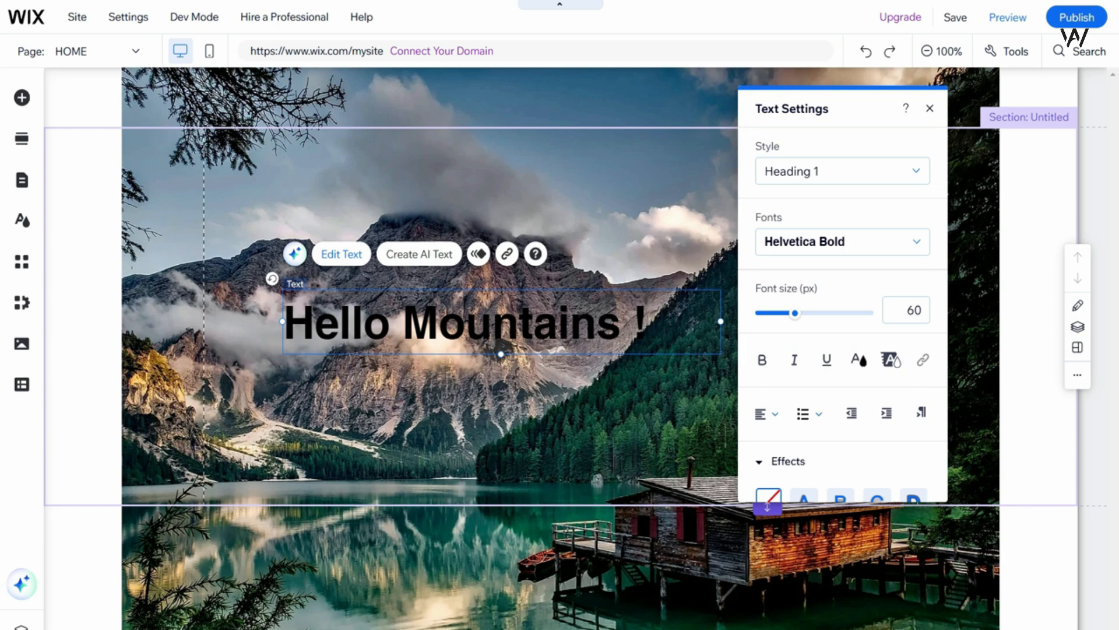
pyautogui.moveTo(647, 322); pyautogui.dragTo(296, 321)
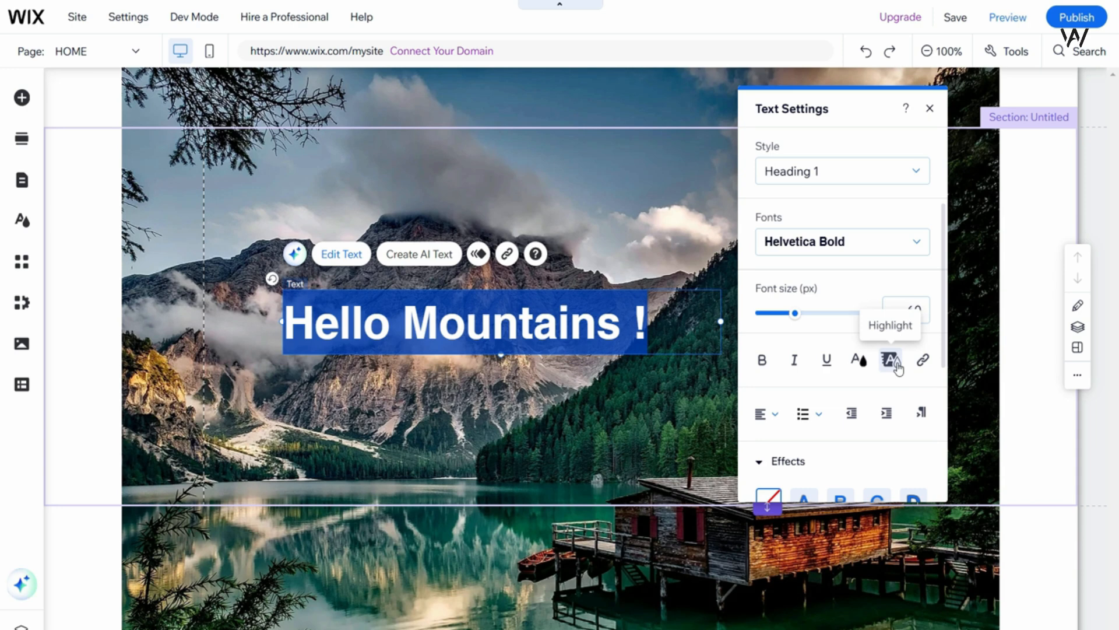
pyautogui.moveTo(937, 292)
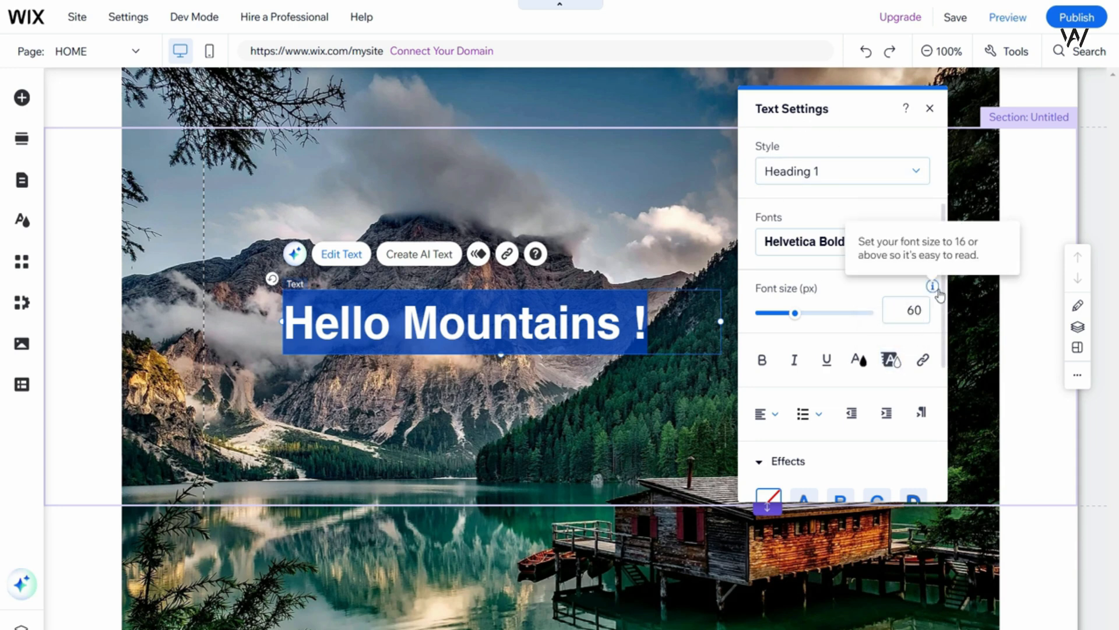
pyautogui.click(890, 361)
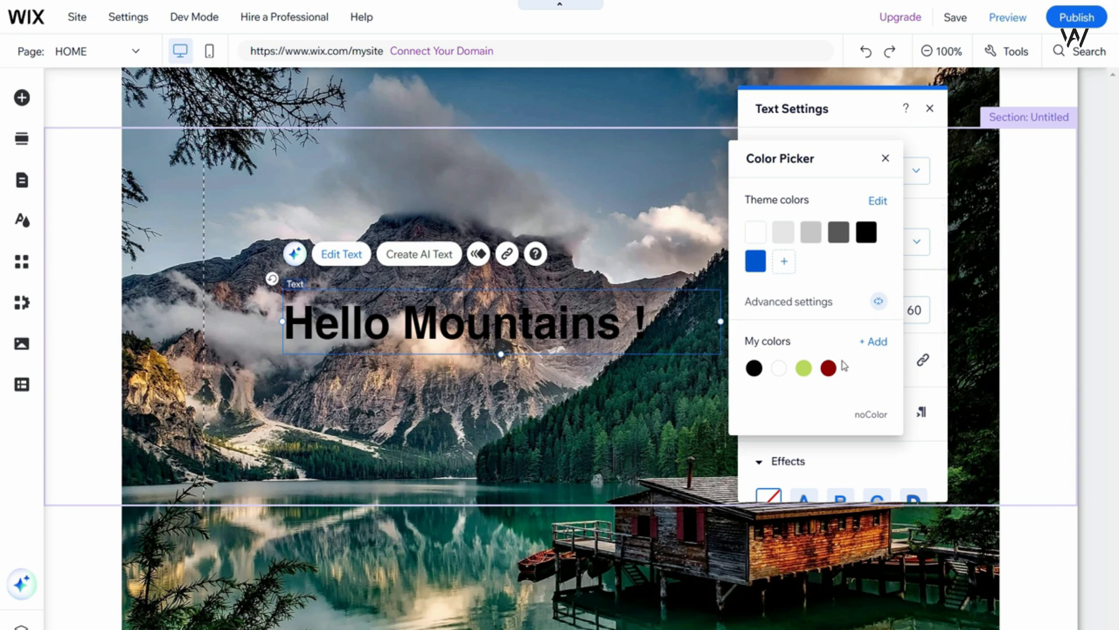
pyautogui.click(756, 234)
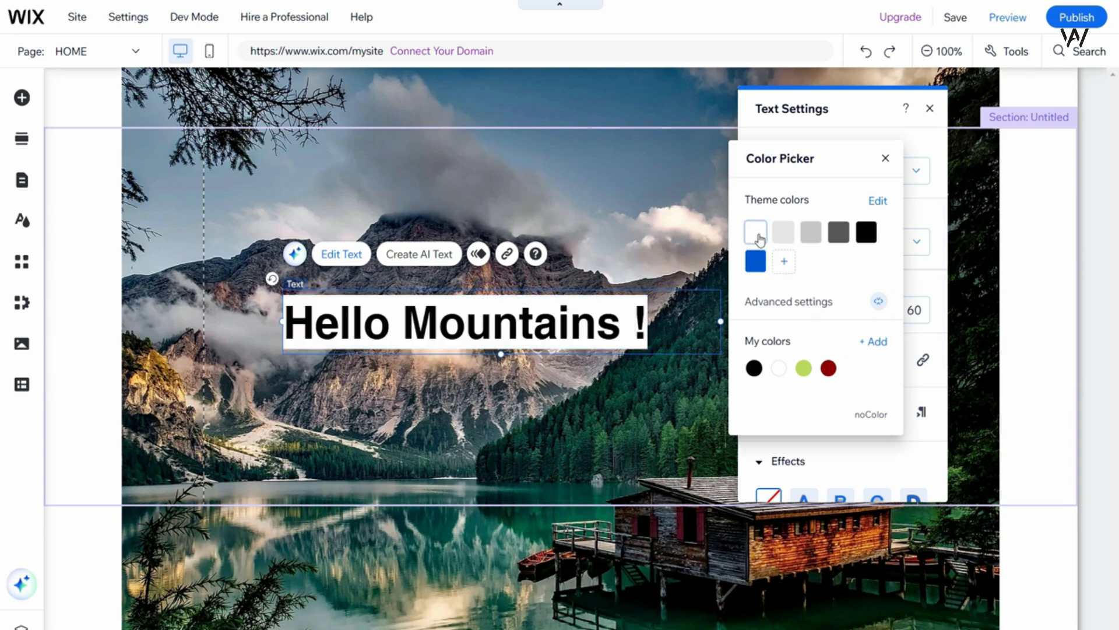
pyautogui.click(759, 238)
pyautogui.click(886, 161)
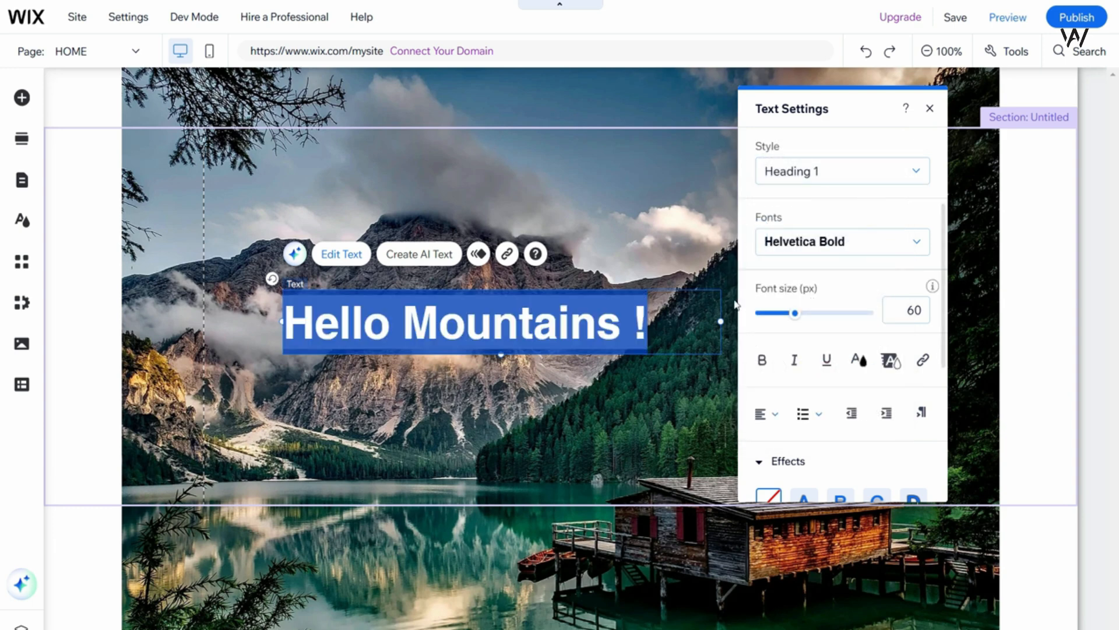
pyautogui.click(687, 287)
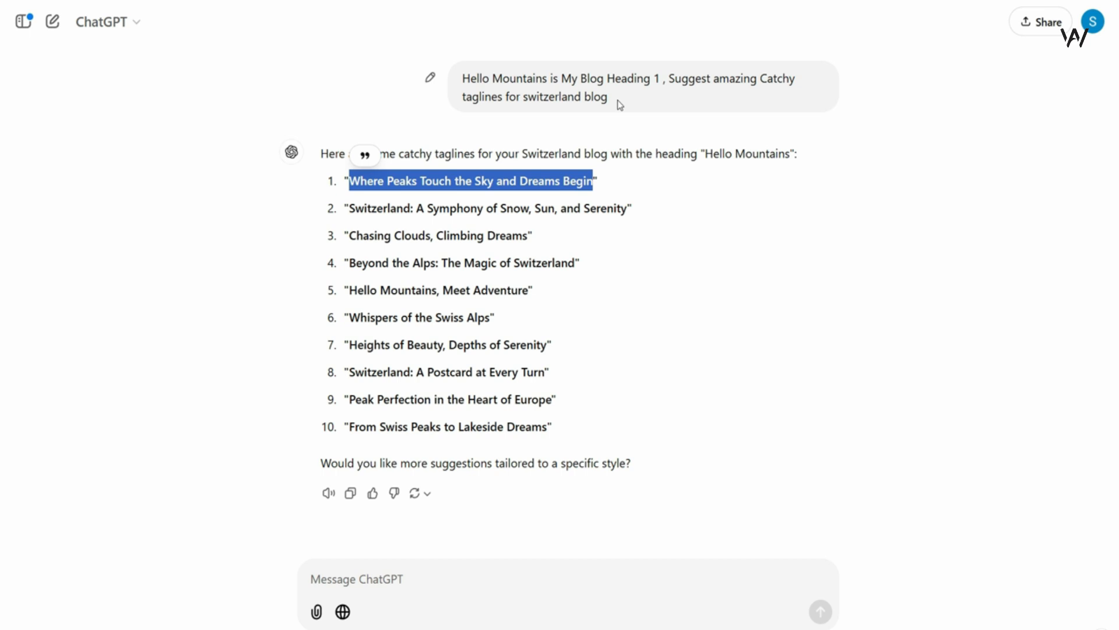
# In ChatGPT, copy the first suggested tagline, "Where Peaks Touch the Sky and Dreams Begin", without its quotation marks
pyautogui.click(592, 182)
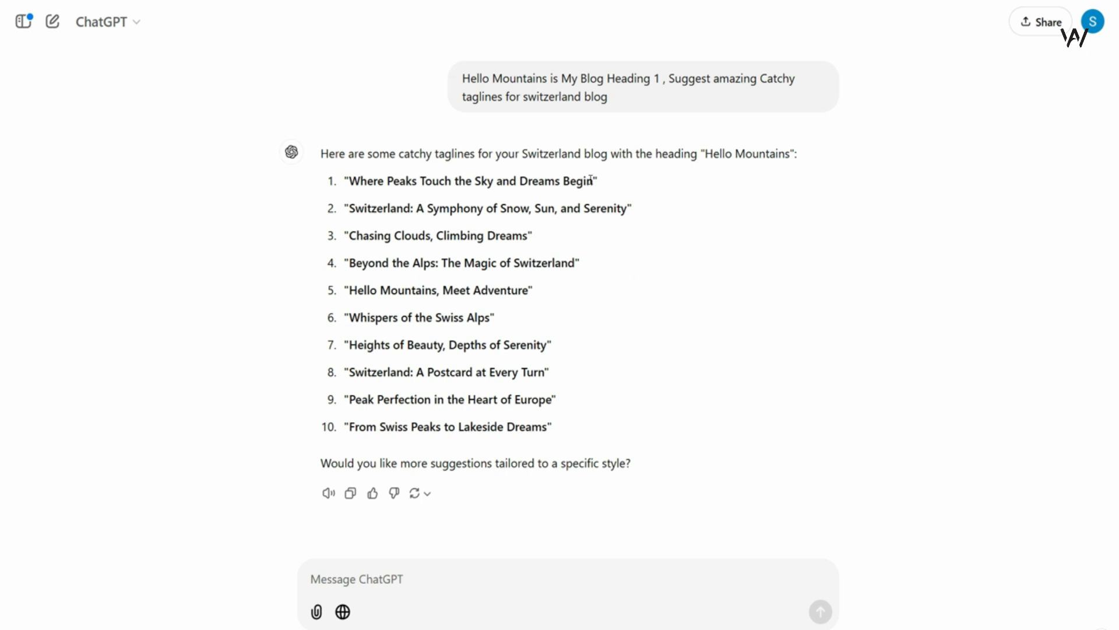
pyautogui.moveTo(593, 181); pyautogui.dragTo(353, 173)
pyautogui.hotkey('ctrl', 'c')
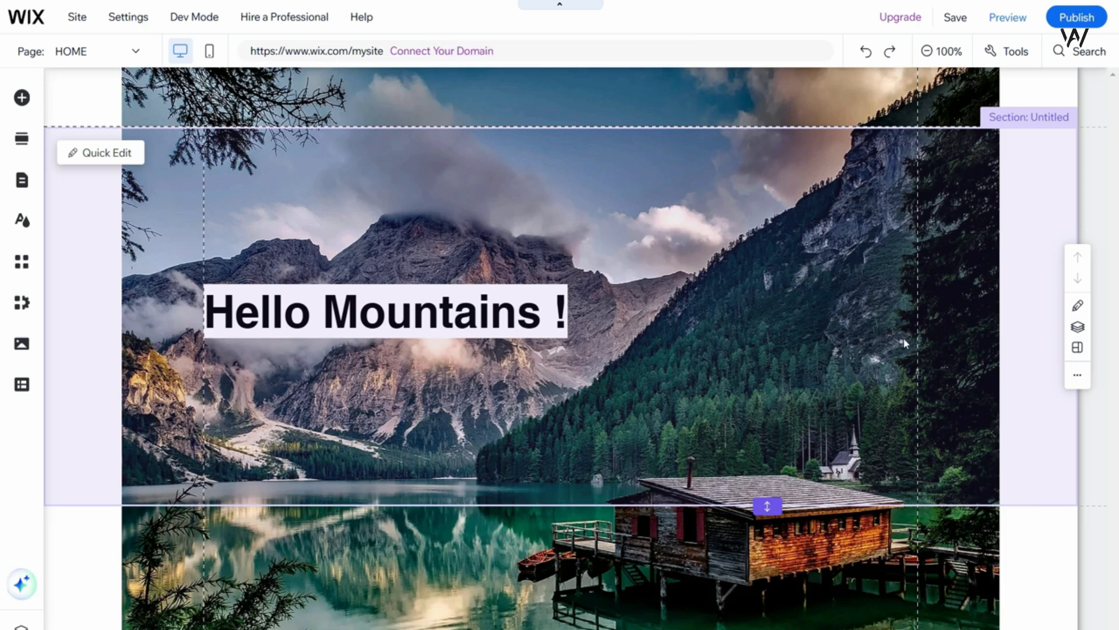
# Back in the Wix editor, add a Heading 2 themed text element and place it directly below the "Hello Mountains !" heading
pyautogui.click(987, 313)
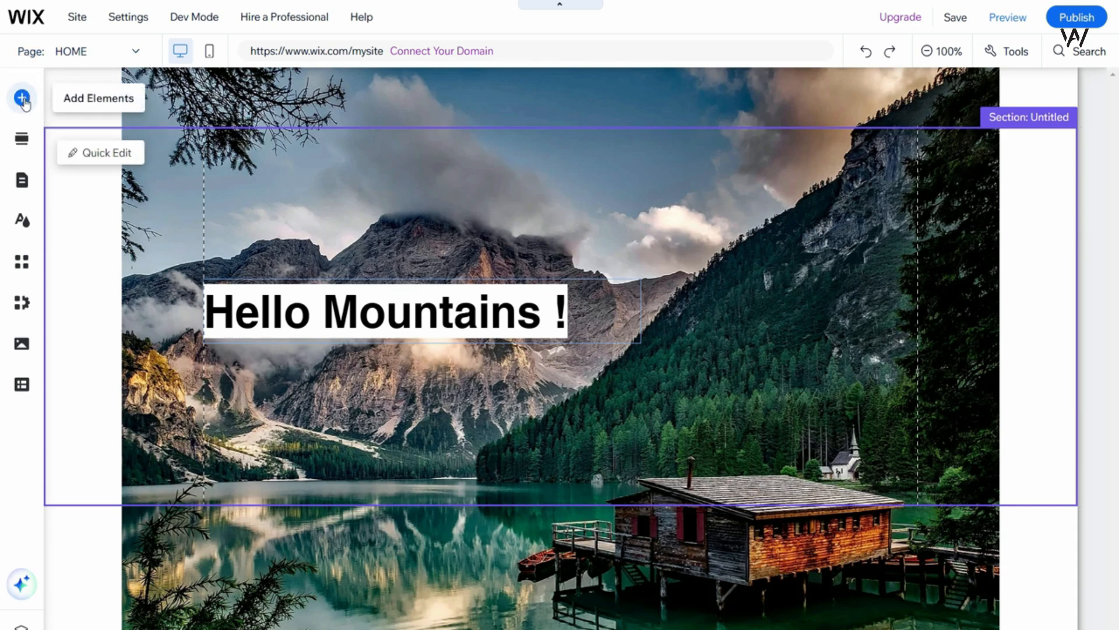
pyautogui.click(22, 98)
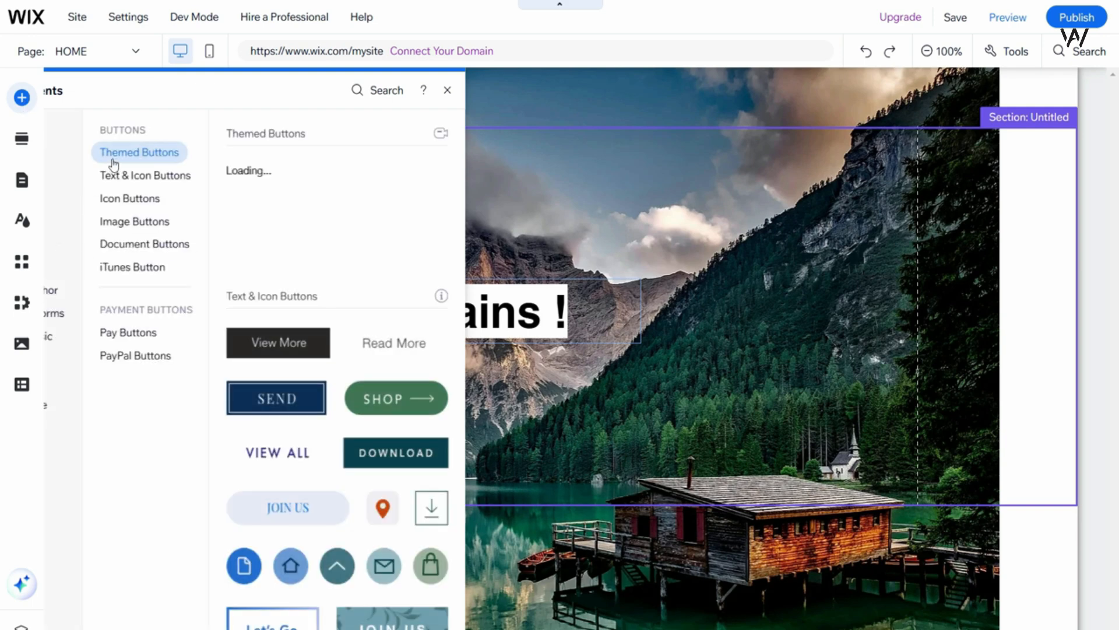
pyautogui.click(71, 149)
pyautogui.click(72, 129)
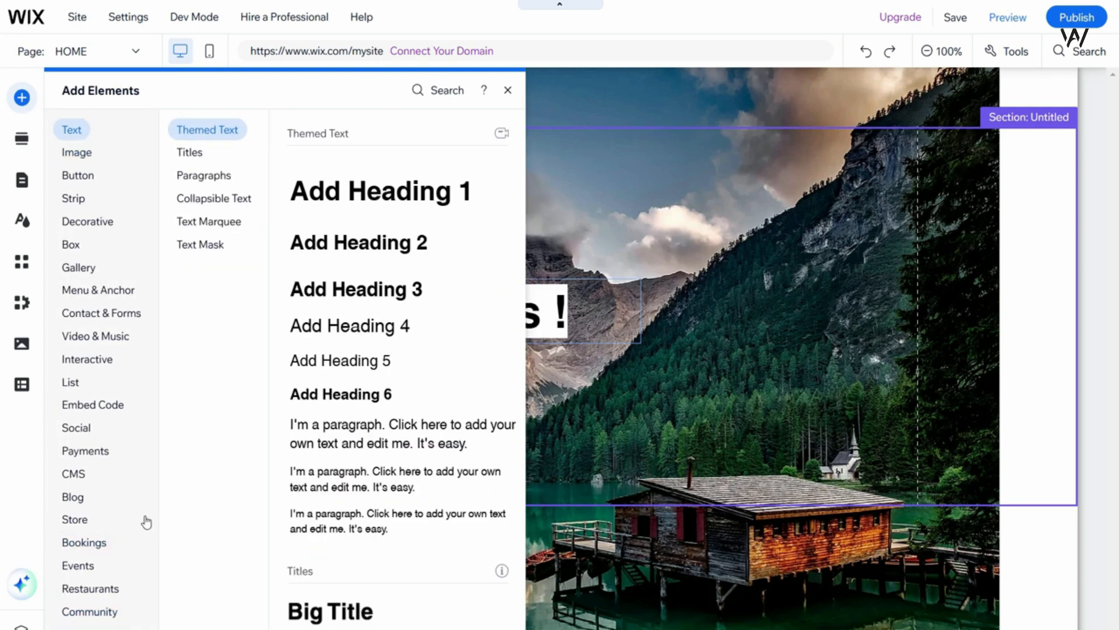
pyautogui.click(93, 176)
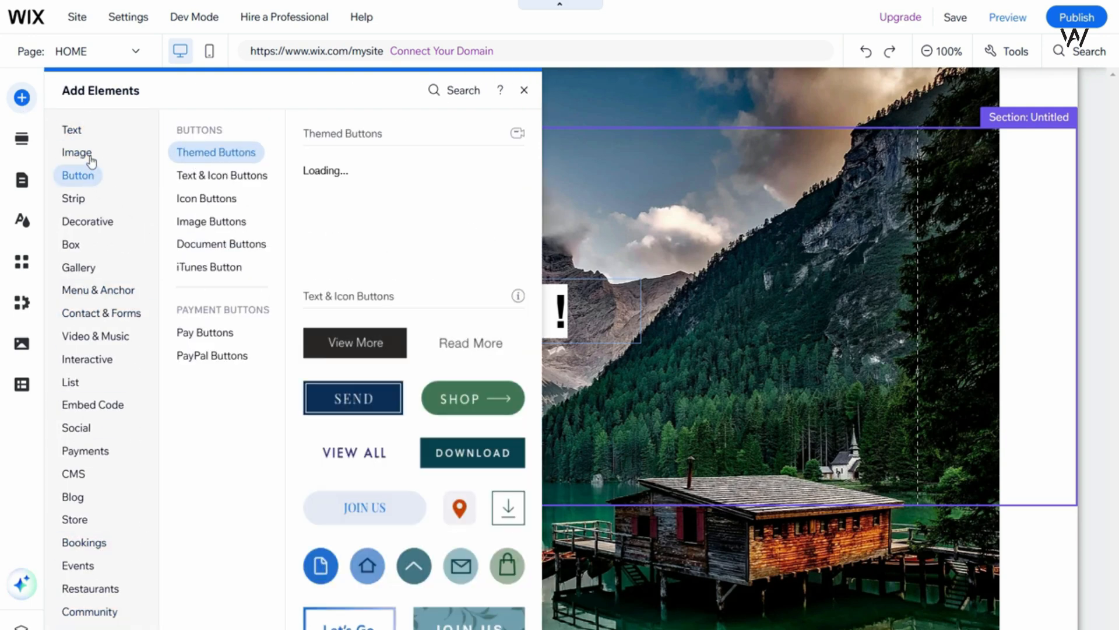
pyautogui.click(72, 131)
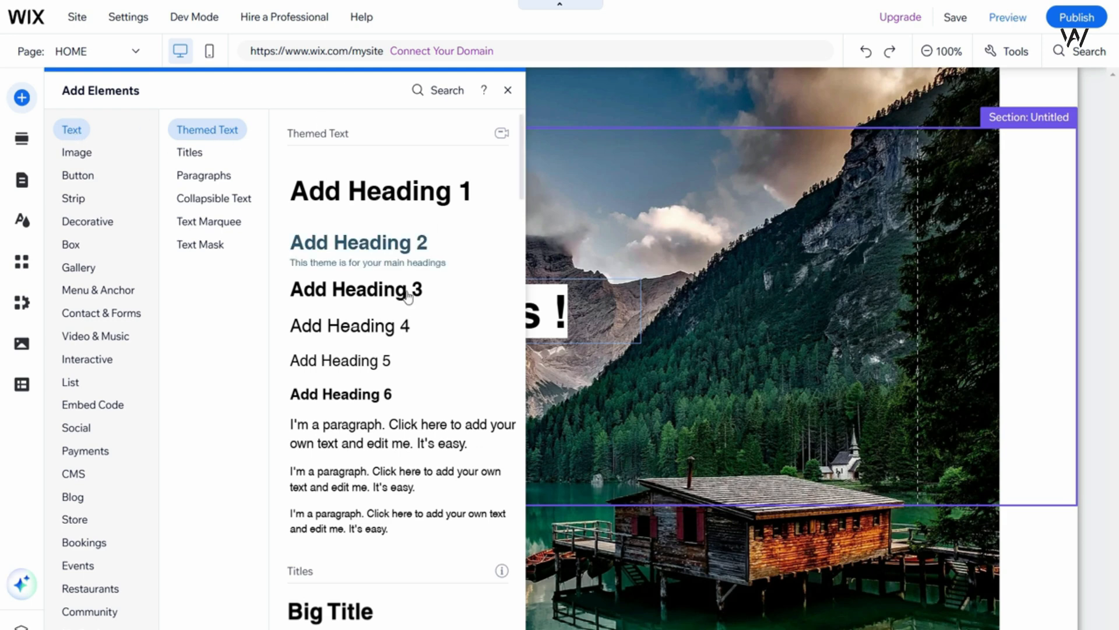
pyautogui.click(400, 251)
pyautogui.moveTo(577, 321); pyautogui.dragTo(399, 380)
# Replace the Heading 2 placeholder text with the copied tagline "Where Peaks Touch the Sky and Dreams Begin"
pyautogui.doubleClick(352, 380)
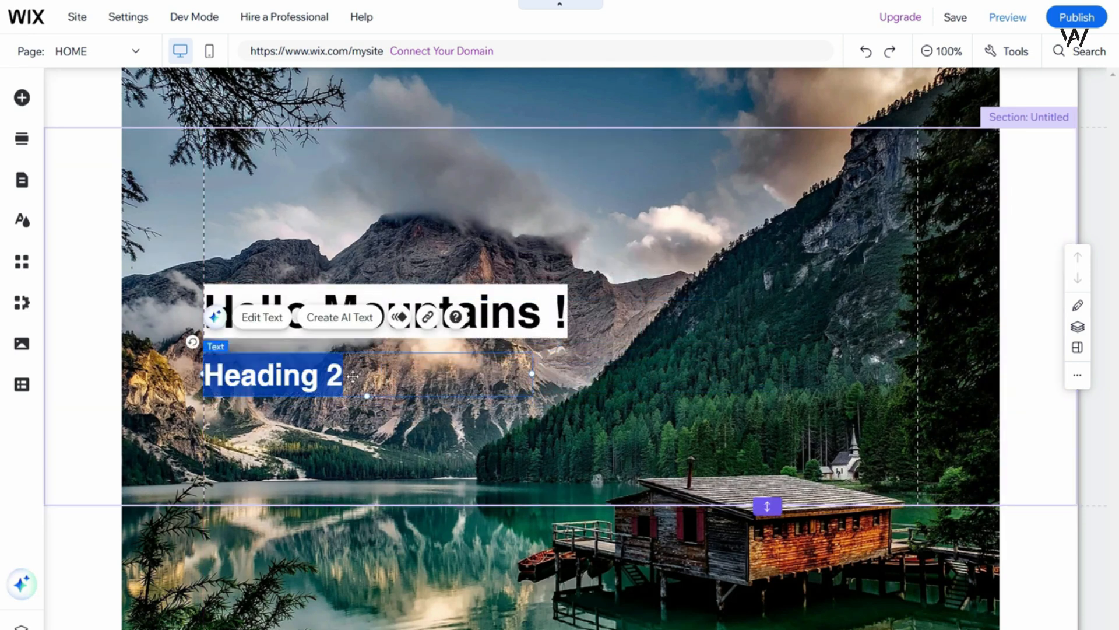
pyautogui.hotkey('ctrl', 'v')
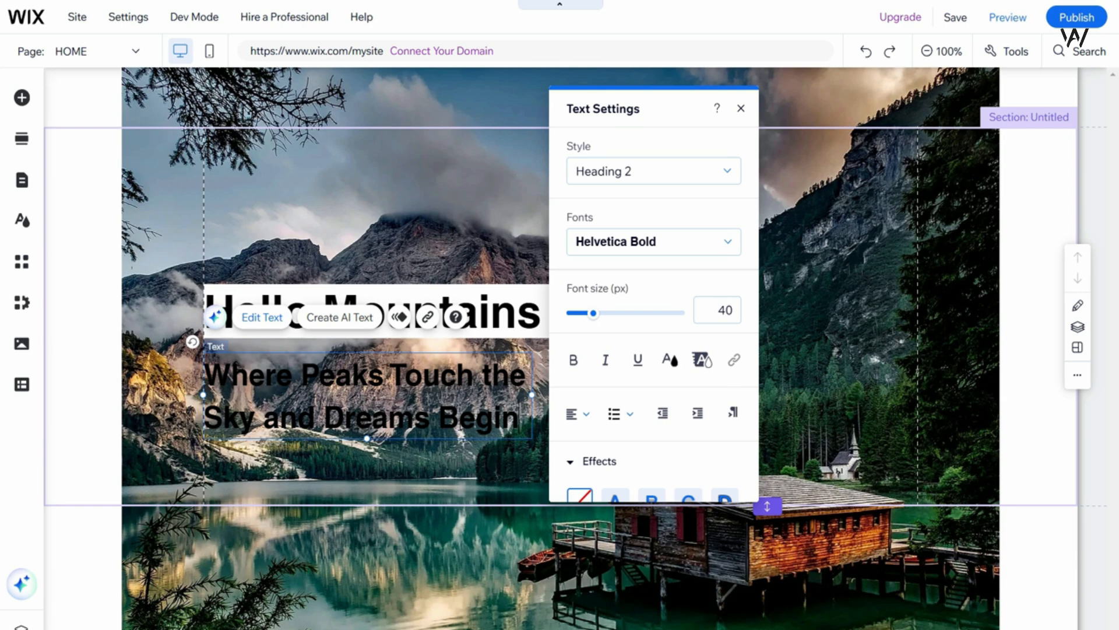
pyautogui.click(457, 457)
pyautogui.click(481, 382)
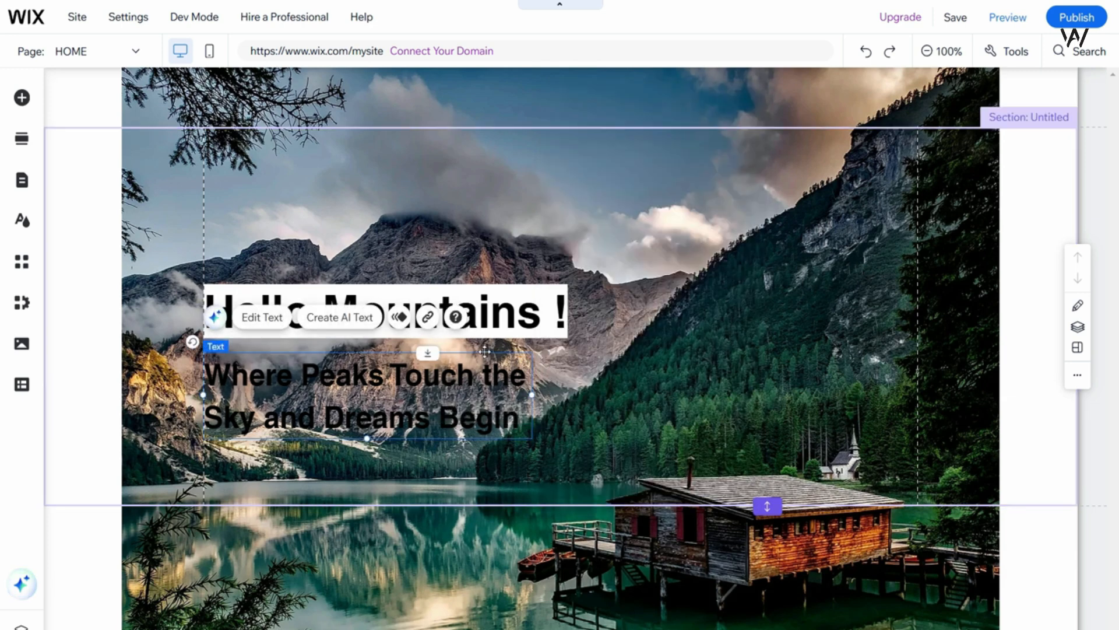
# Slightly increase the font size of the "Hello Mountains !" heading
pyautogui.click(516, 309)
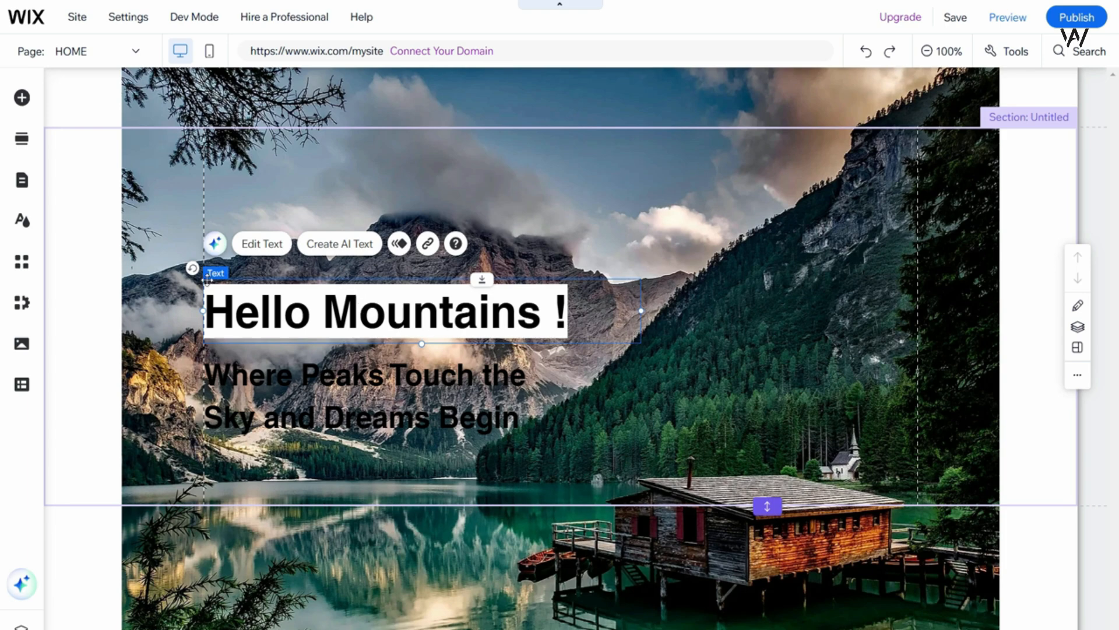
pyautogui.doubleClick(362, 301)
pyautogui.moveTo(719, 315); pyautogui.dragTo(723, 315)
# Set the tagline's font size to 27 px and its text colour to the white theme colour
pyautogui.doubleClick(466, 387)
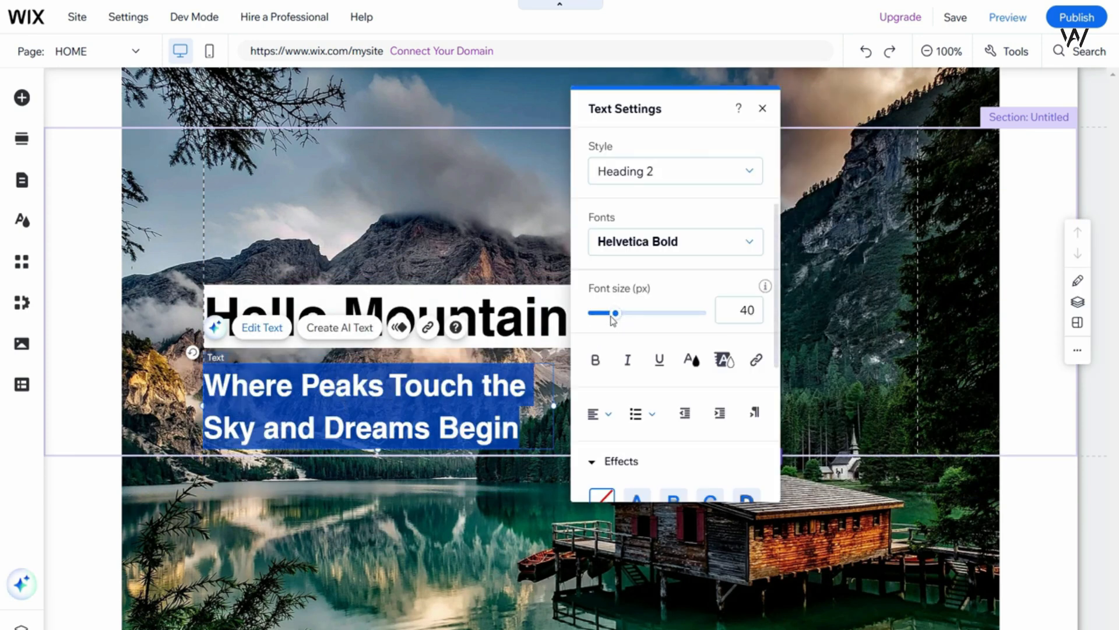
pyautogui.moveTo(615, 313); pyautogui.dragTo(608, 315)
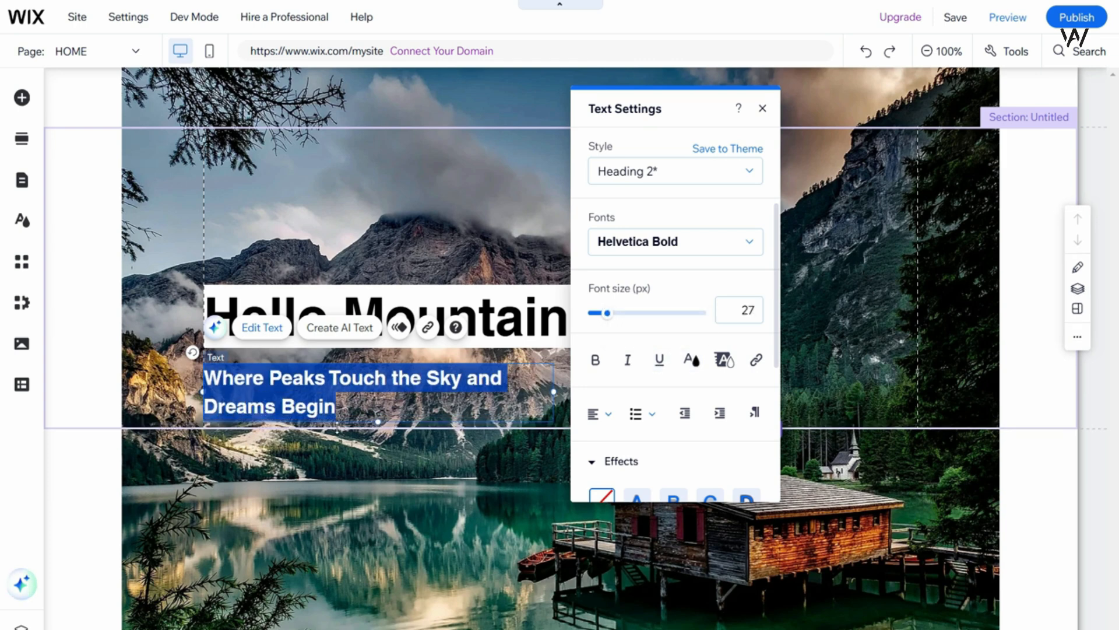
pyautogui.moveTo(344, 405); pyautogui.dragTo(209, 379)
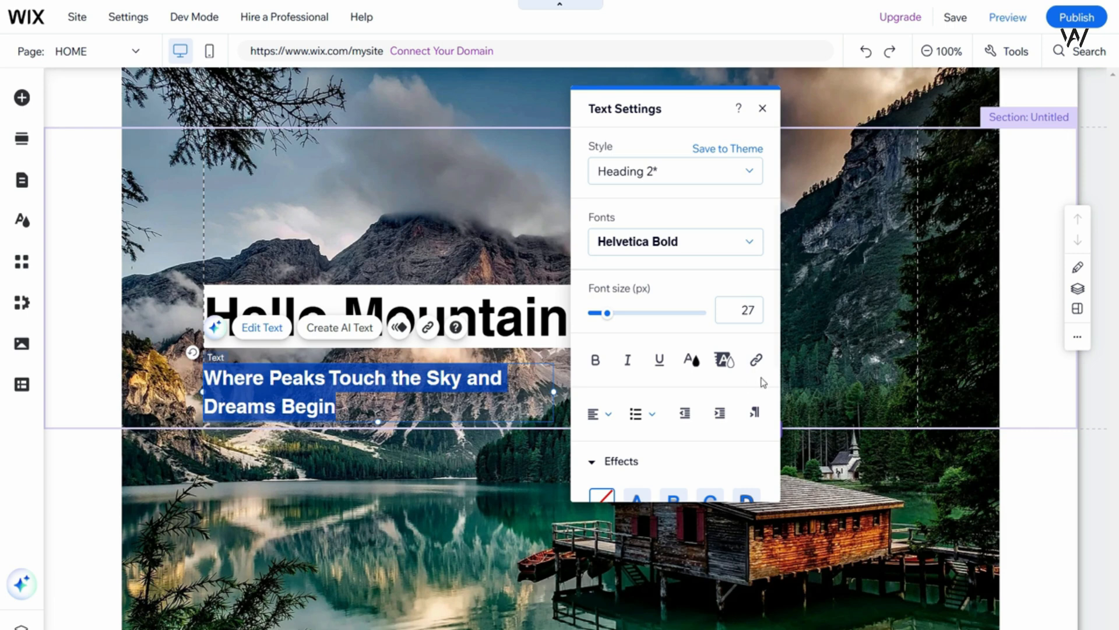
pyautogui.click(691, 360)
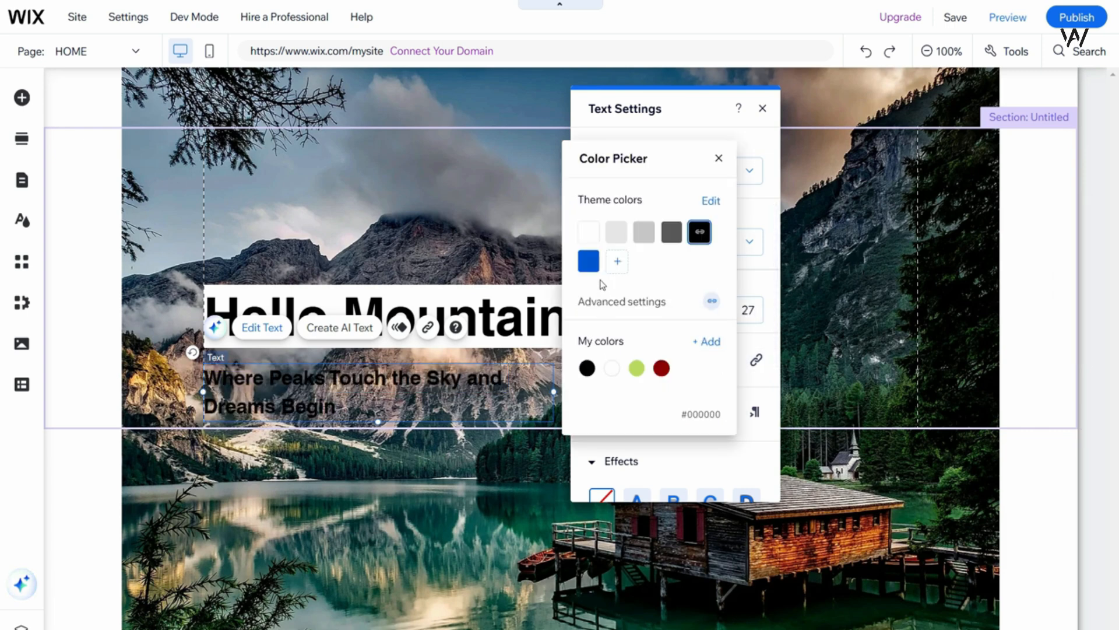
pyautogui.click(583, 234)
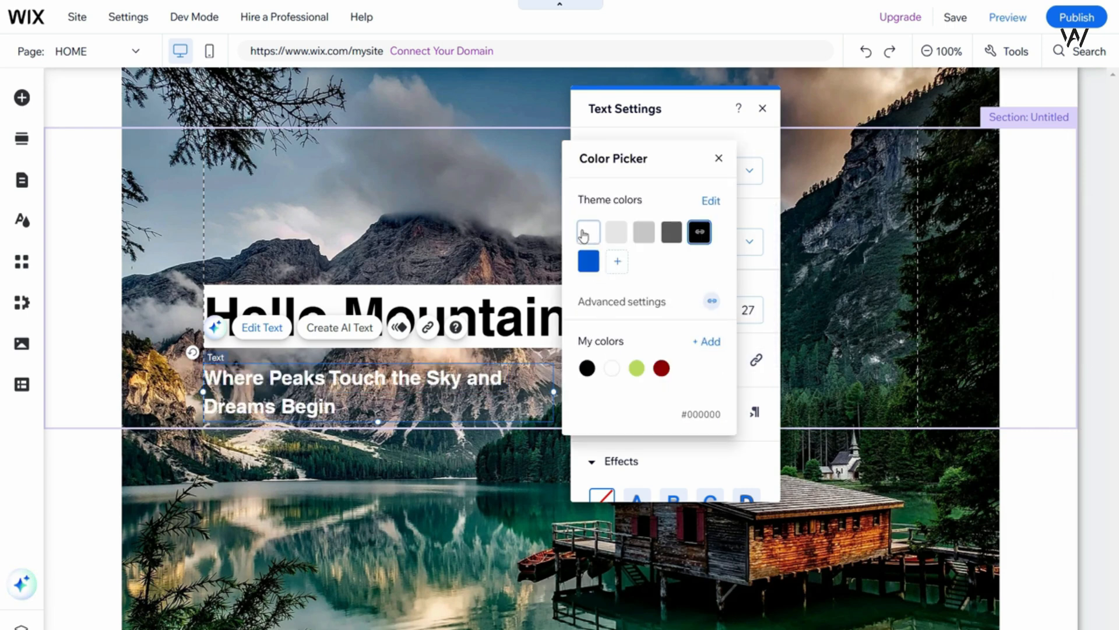
# Set the tagline's text highlight to the black theme colour and close its text settings
pyautogui.click(774, 277)
pyautogui.click(724, 357)
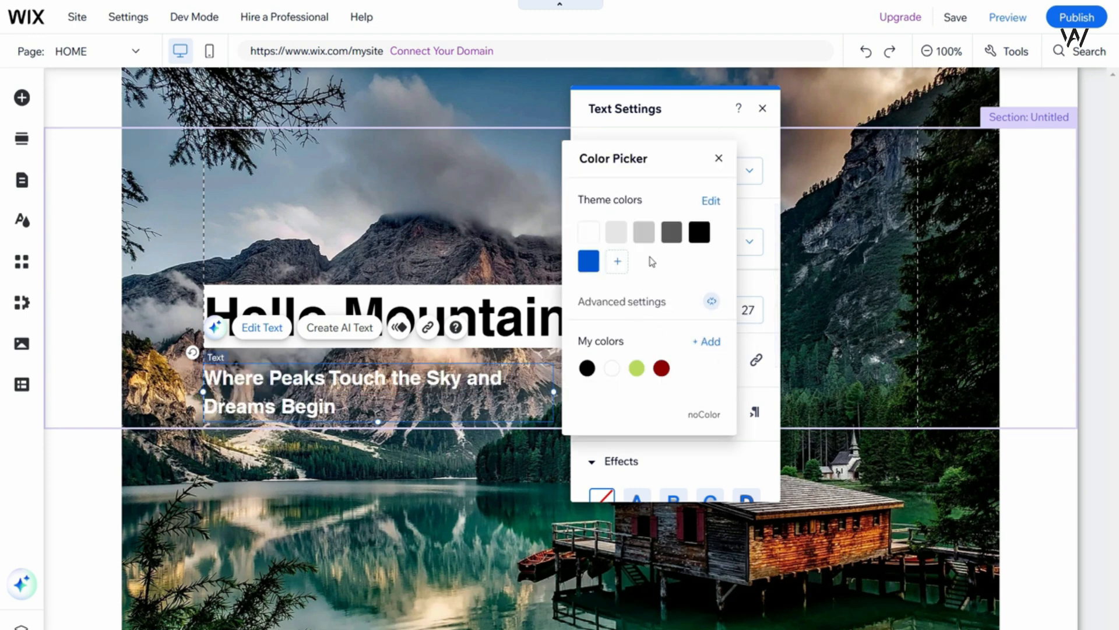
pyautogui.click(699, 232)
pyautogui.click(393, 265)
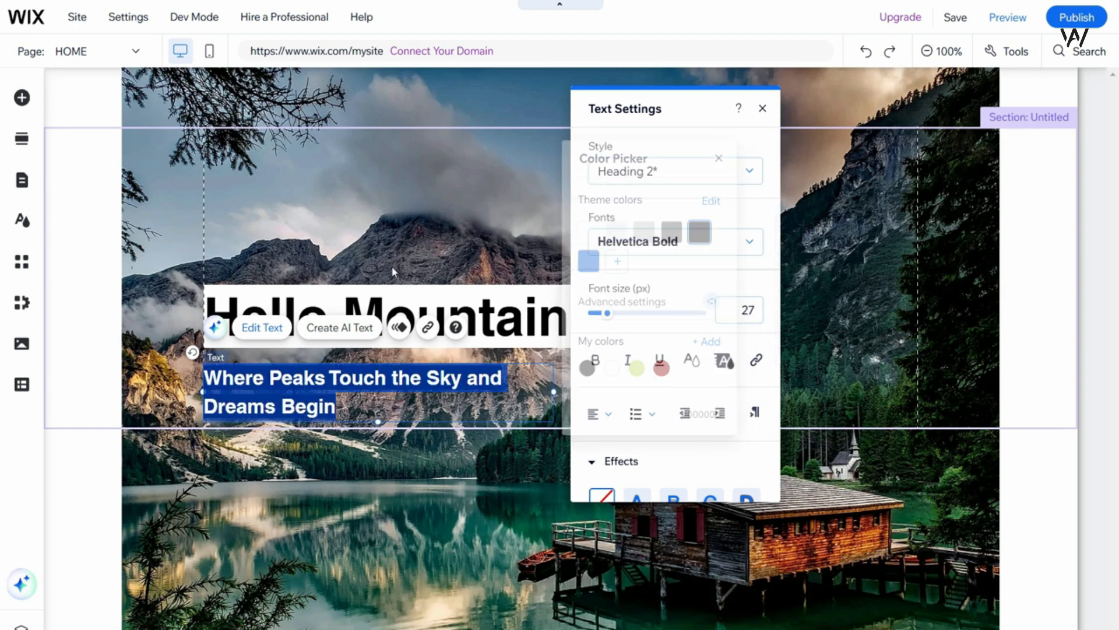
pyautogui.click(841, 183)
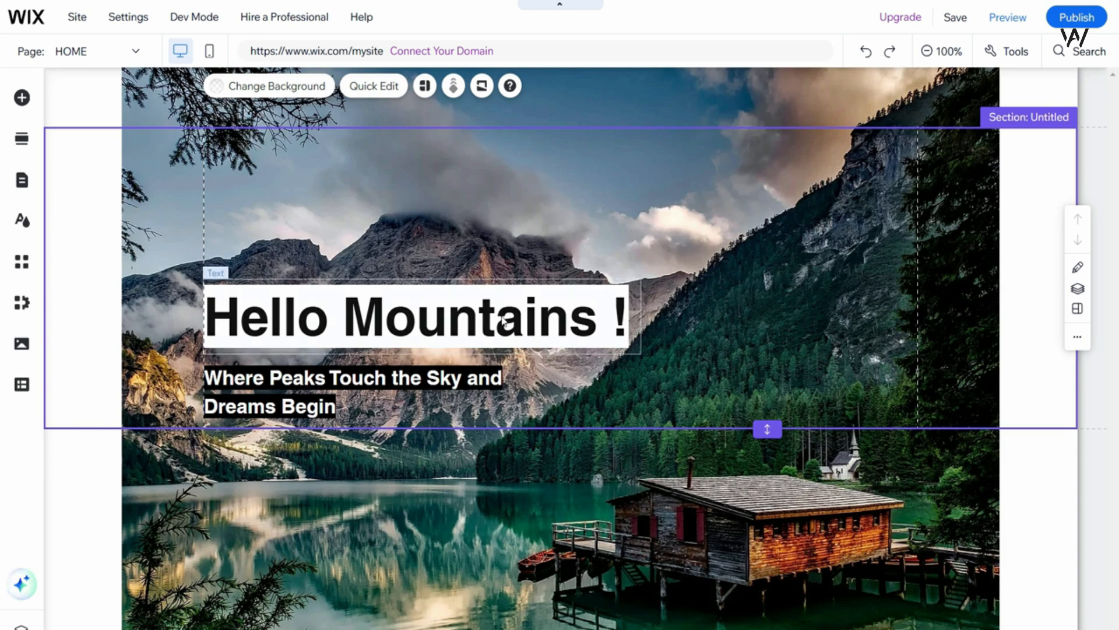
# Break the "Hello Mountains !" heading onto two lines, with "Hello" above "Mountains !"
pyautogui.click(344, 321)
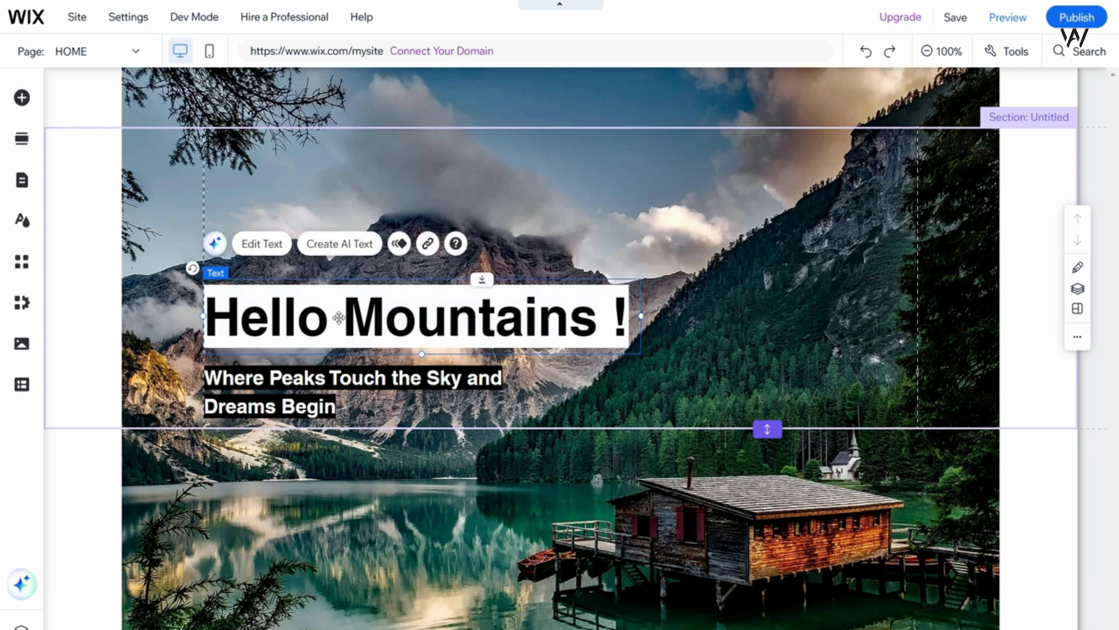
pyautogui.doubleClick(344, 319)
pyautogui.click(344, 319)
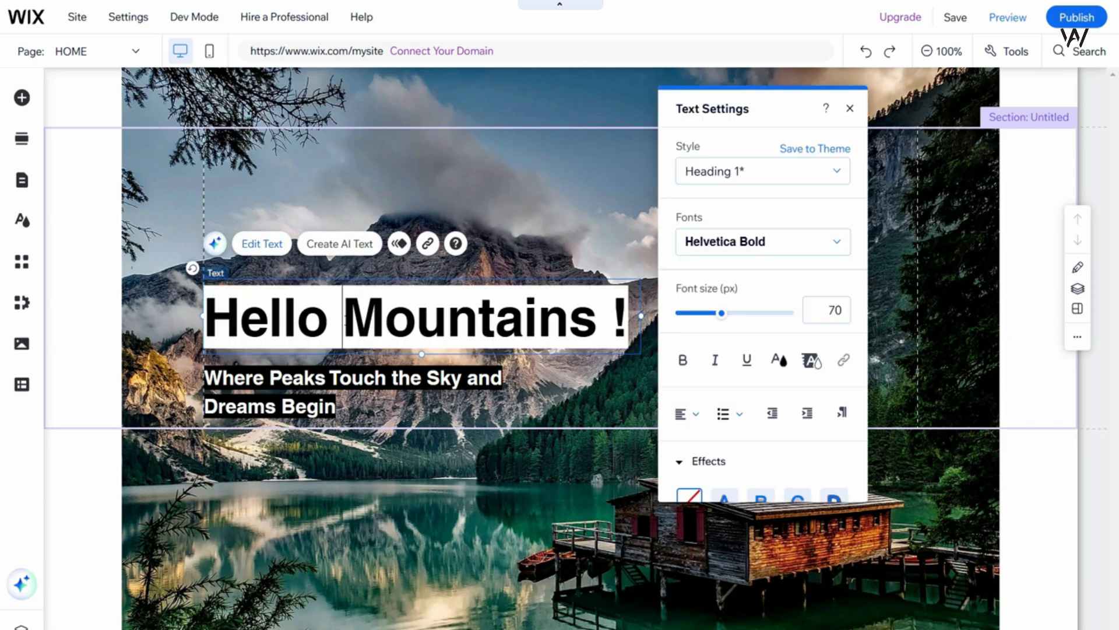
pyautogui.press('BackSpace')
pyautogui.press('Return')
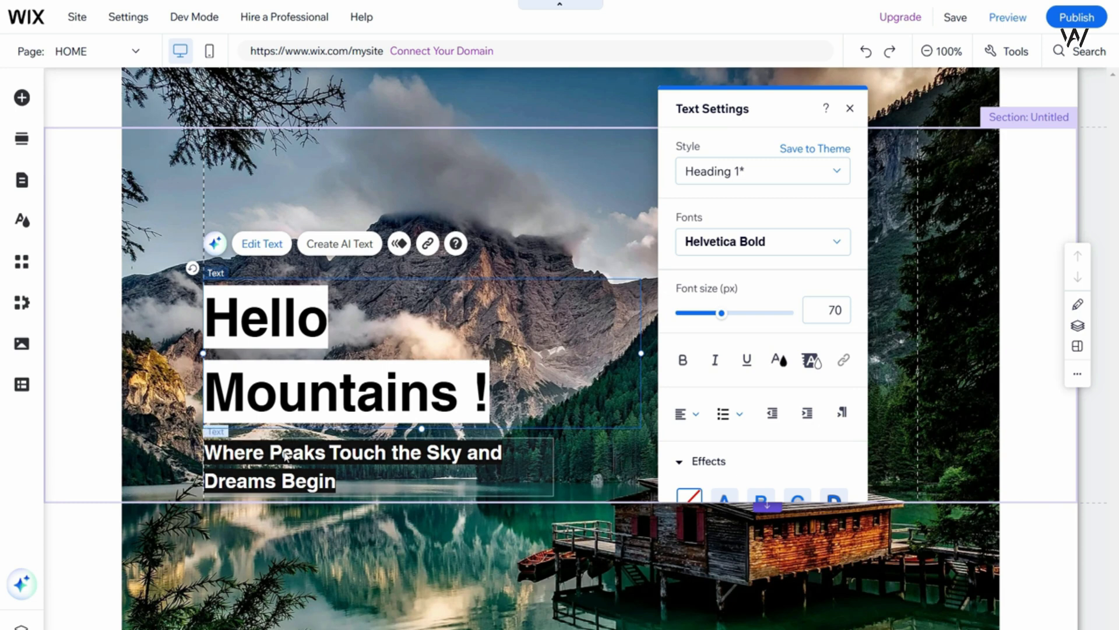
pyautogui.press('Escape')
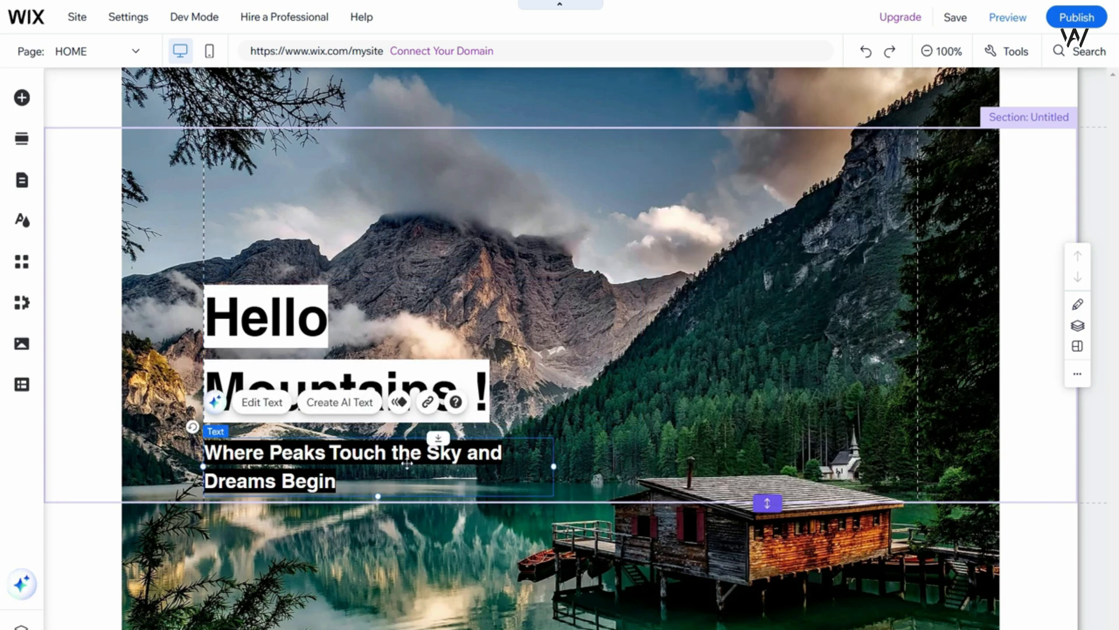
# Move the tagline to the right of the heading and set the "Hello Mountains !" font size to 95 px
pyautogui.moveTo(408, 466); pyautogui.dragTo(828, 300)
pyautogui.click(268, 298)
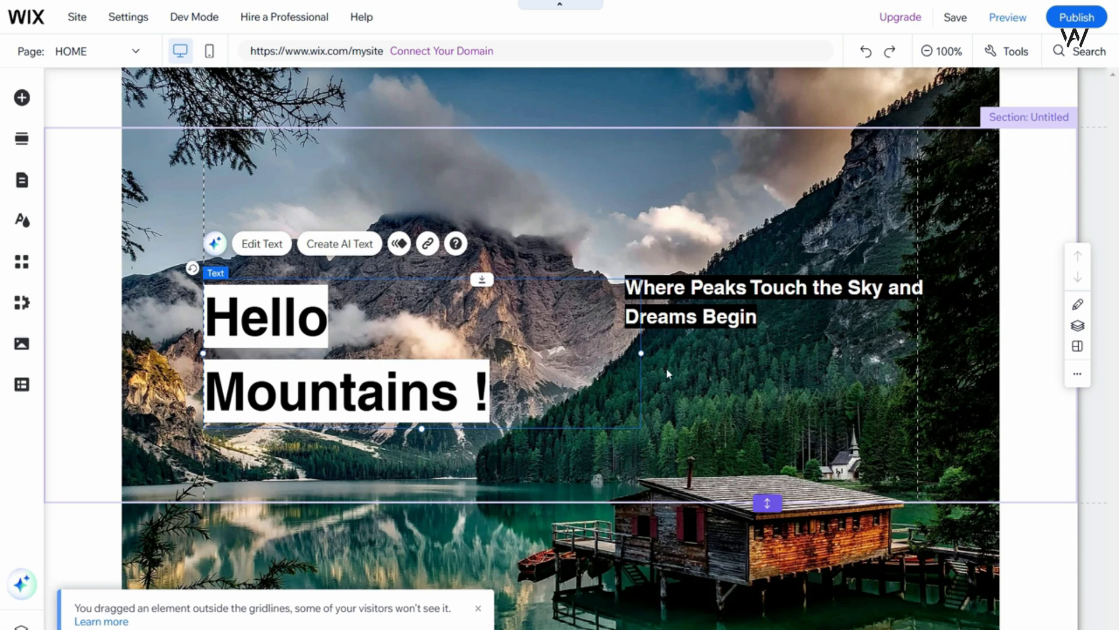
pyautogui.doubleClick(411, 362)
pyautogui.moveTo(723, 313); pyautogui.dragTo(739, 318)
pyautogui.click(851, 109)
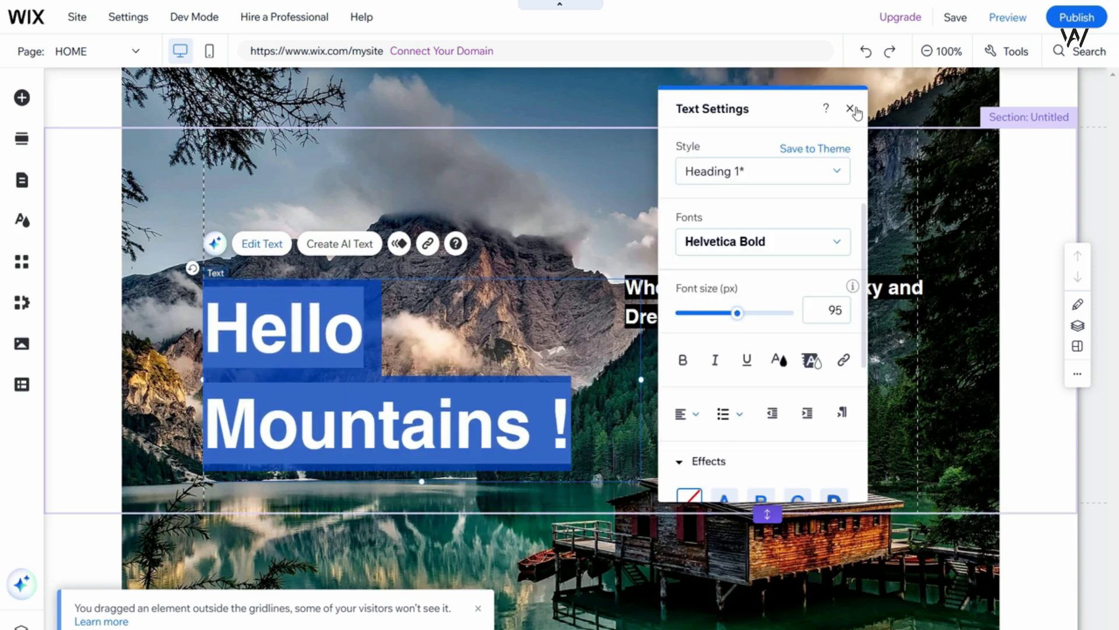
# Narrow the tagline's text box so it wraps onto three lines and place it beside "Hello", above "Mountains !"
pyautogui.click(758, 321)
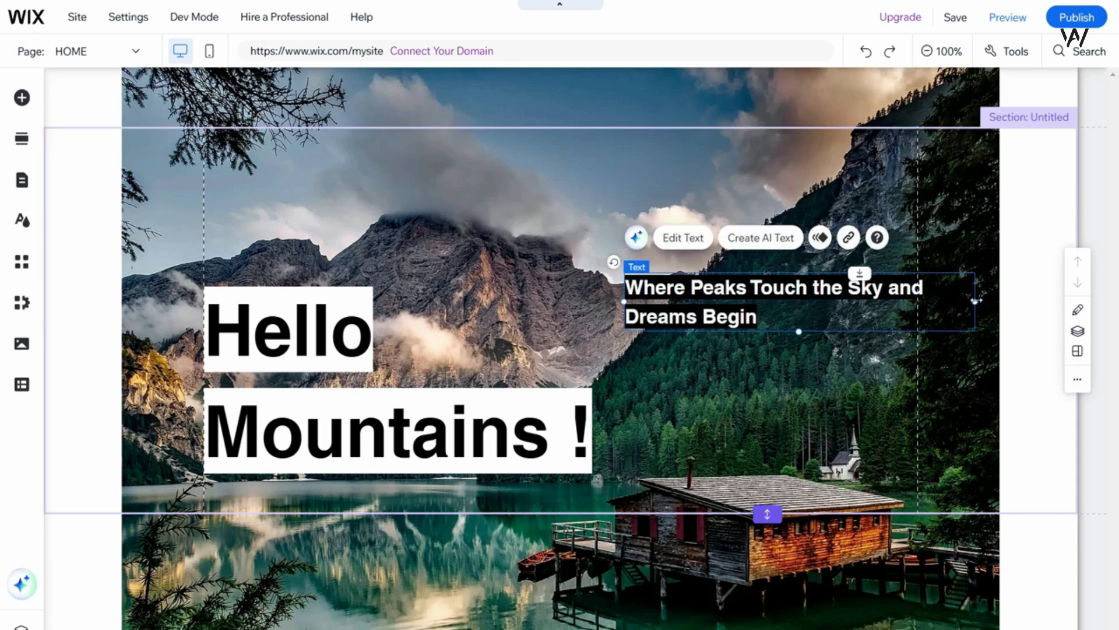
pyautogui.moveTo(950, 307); pyautogui.dragTo(596, 331)
pyautogui.click(765, 390)
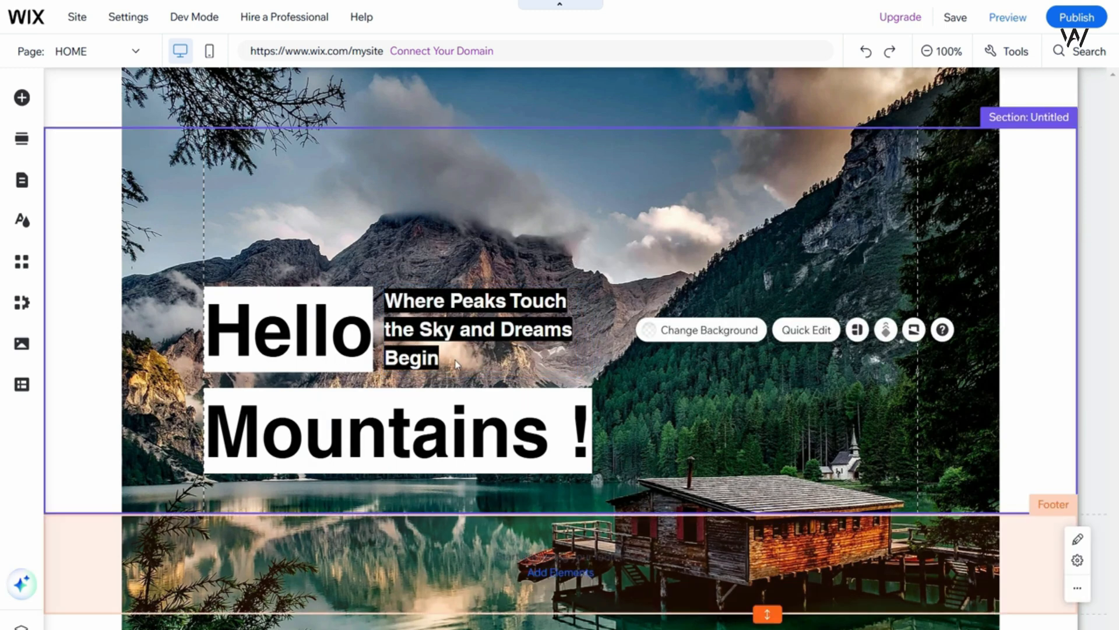
pyautogui.moveTo(450, 338); pyautogui.dragTo(446, 334)
pyautogui.click(682, 335)
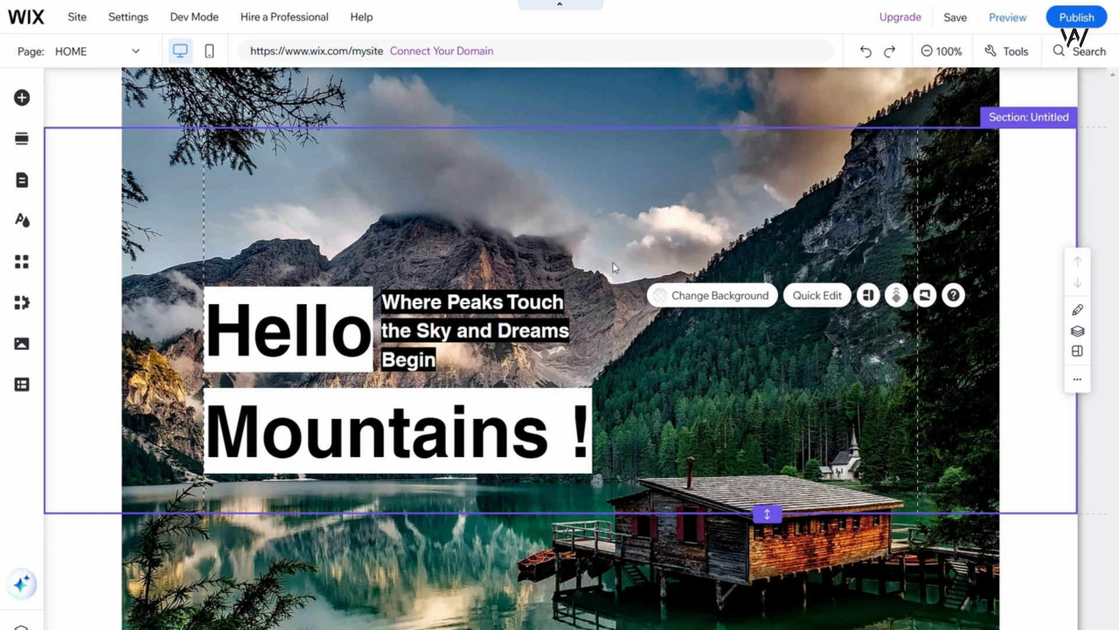
# Fine-tune the tagline's position so it sits evenly in the gap beside "Hello"
pyautogui.moveTo(626, 261); pyautogui.dragTo(236, 461)
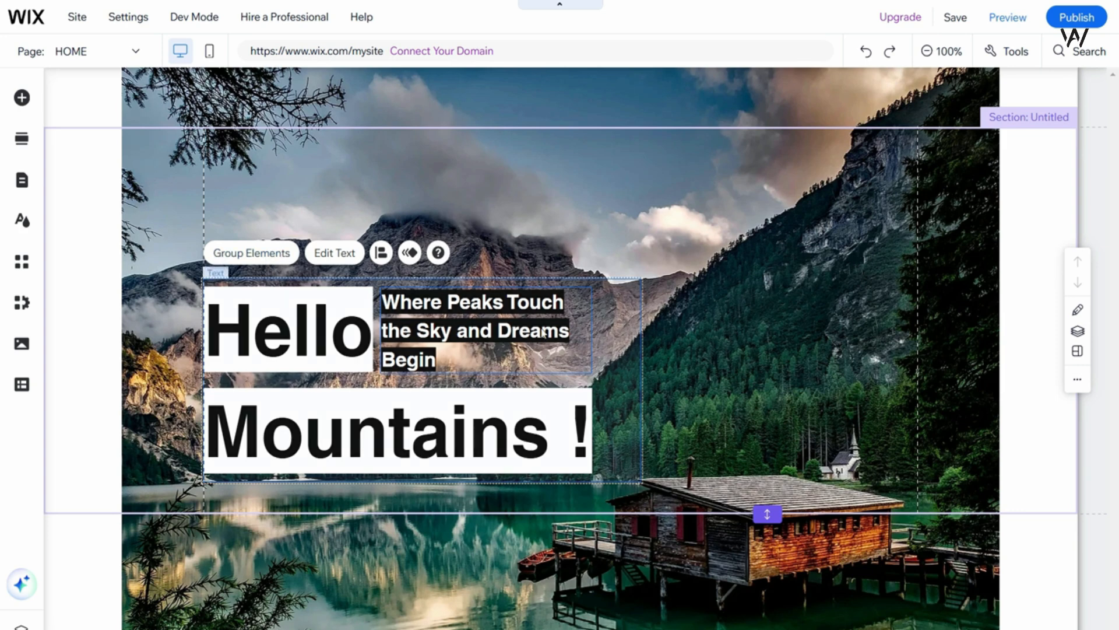
pyautogui.click(447, 322)
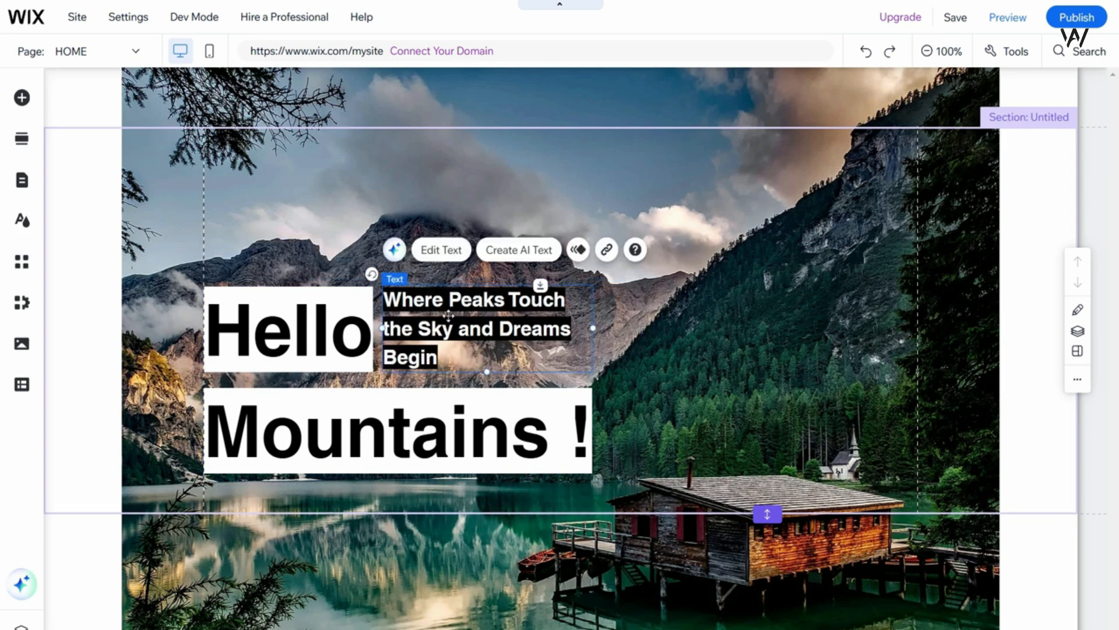
pyautogui.moveTo(448, 315)
pyautogui.mouseDown()
pyautogui.moveTo(449, 284)
pyautogui.moveTo(449, 325)
pyautogui.mouseUp()
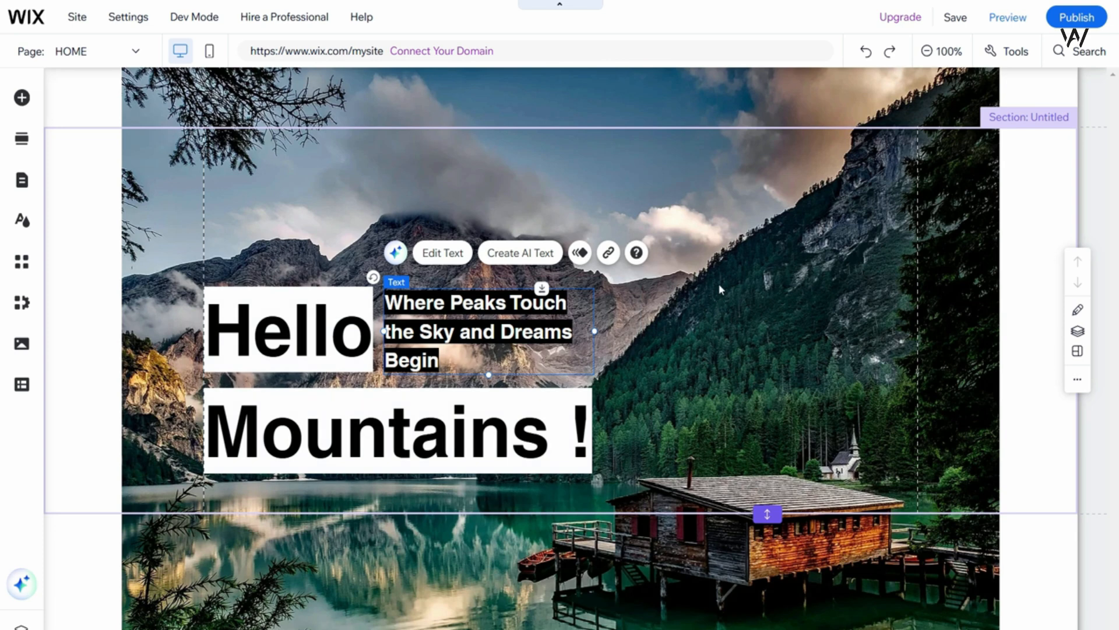
# Group the heading and the tagline, and move the group slightly higher in the section
pyautogui.moveTo(709, 268); pyautogui.dragTo(201, 483)
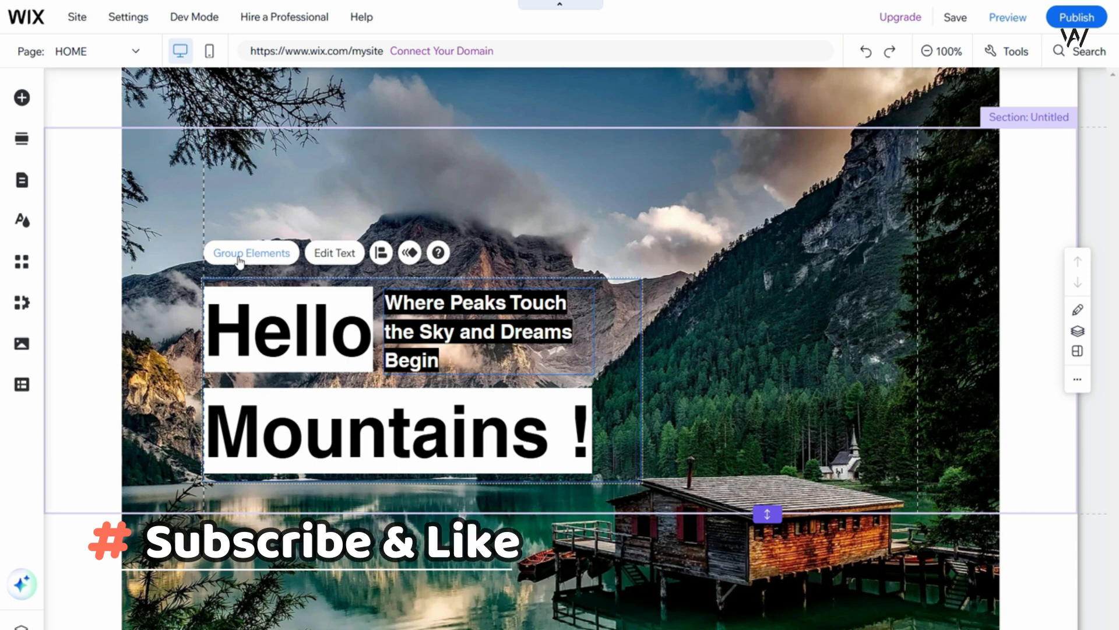
pyautogui.rightClick(291, 329)
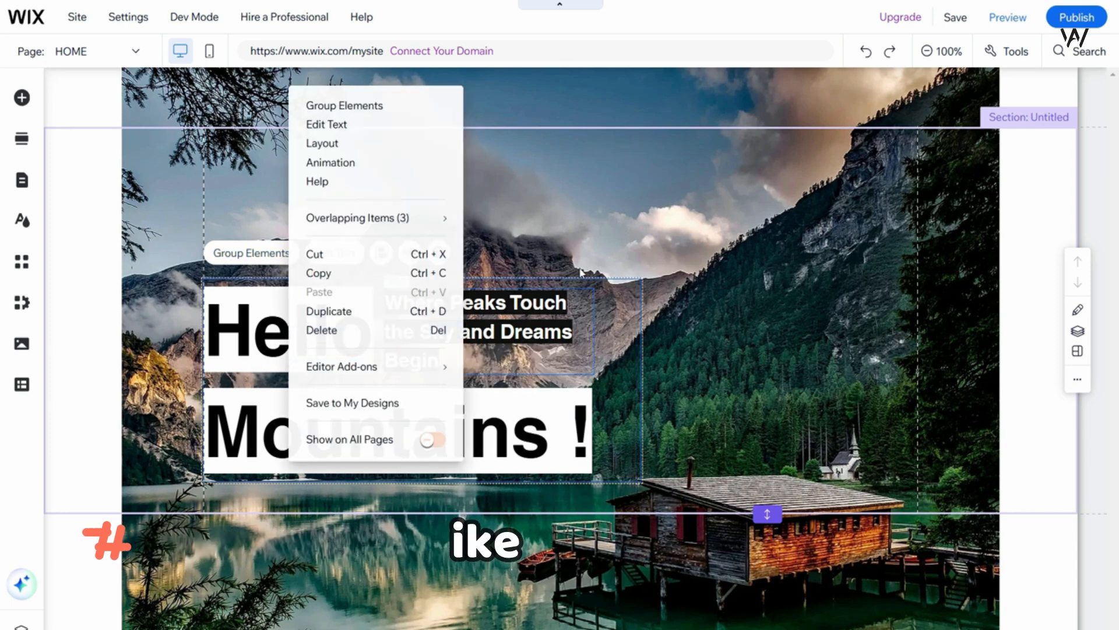
pyautogui.click(359, 108)
pyautogui.moveTo(419, 349); pyautogui.dragTo(386, 330)
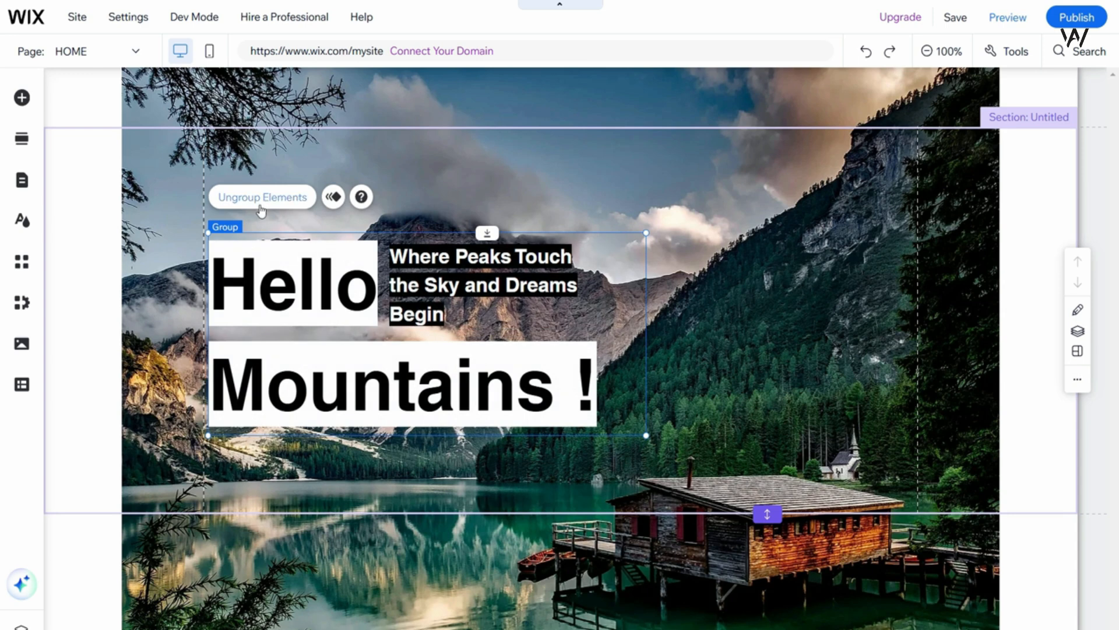